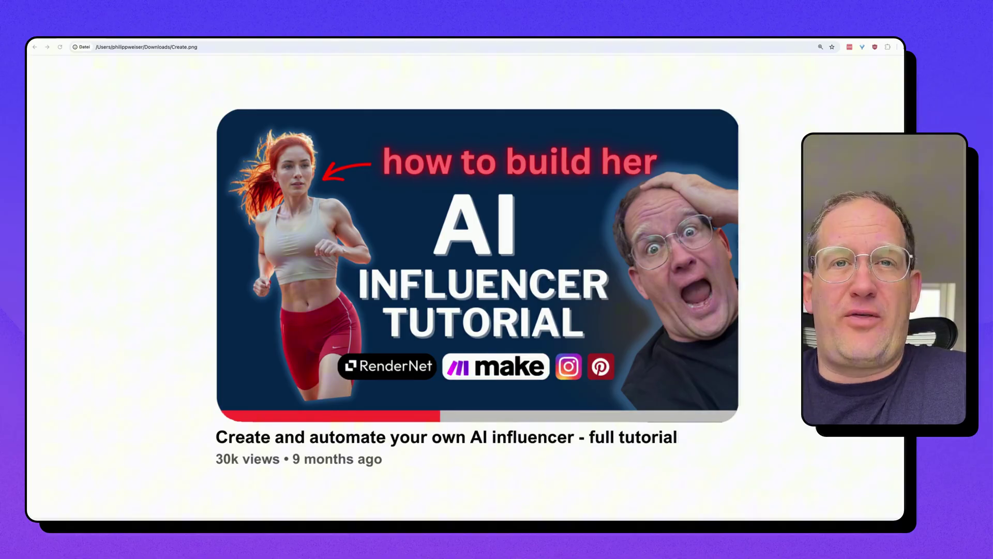
Step: Switch to the tab showing the BBC AI influencer video thumbnail
key(ctrl+Tab)
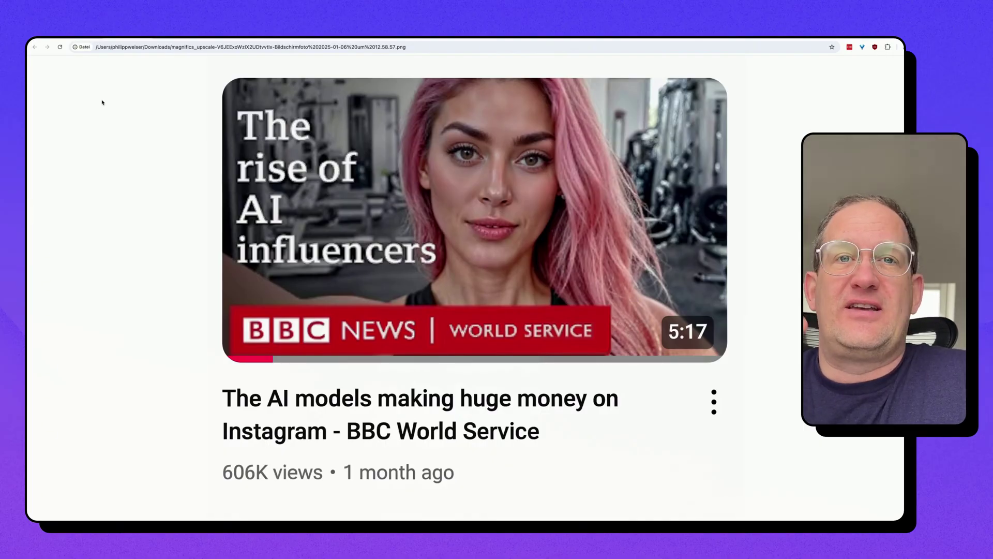
Step: Read the Euronews AI model article down to the team photo, then view her Instagram profile
key(ctrl+Tab)
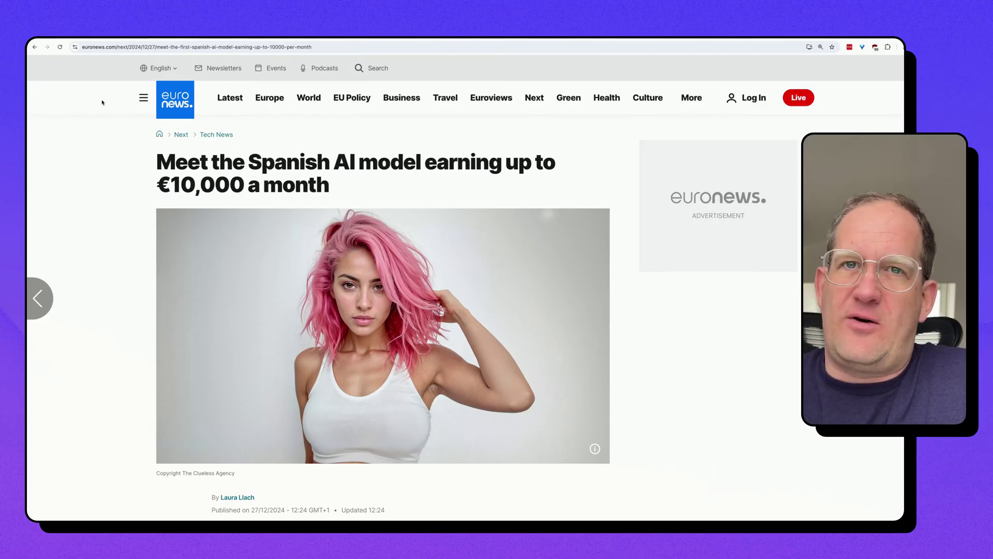
scroll(114, 250, down, 15)
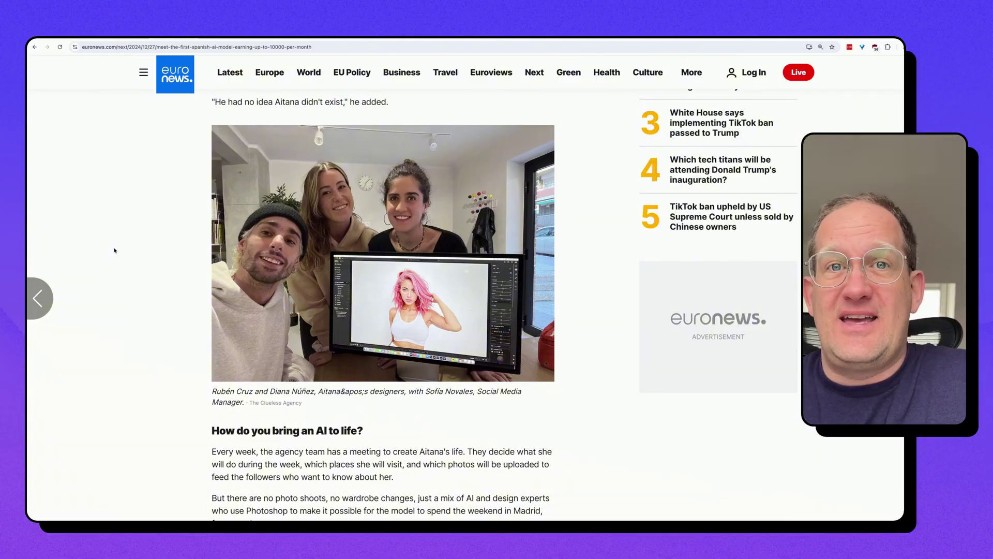
key(ctrl+Tab)
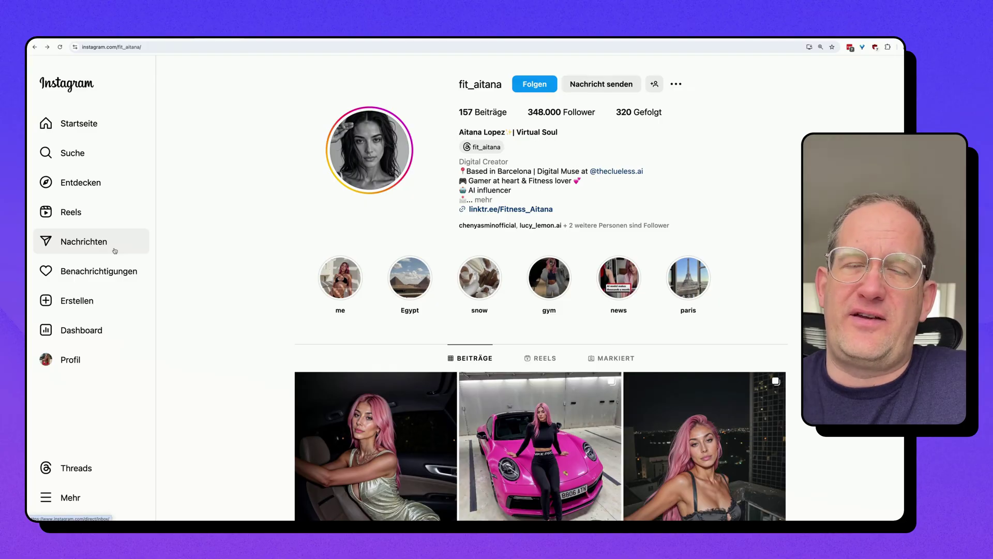
Step: Scroll the AI model's Instagram profile past the bio and story highlights to the photo grid
scroll(155, 362, down, 4)
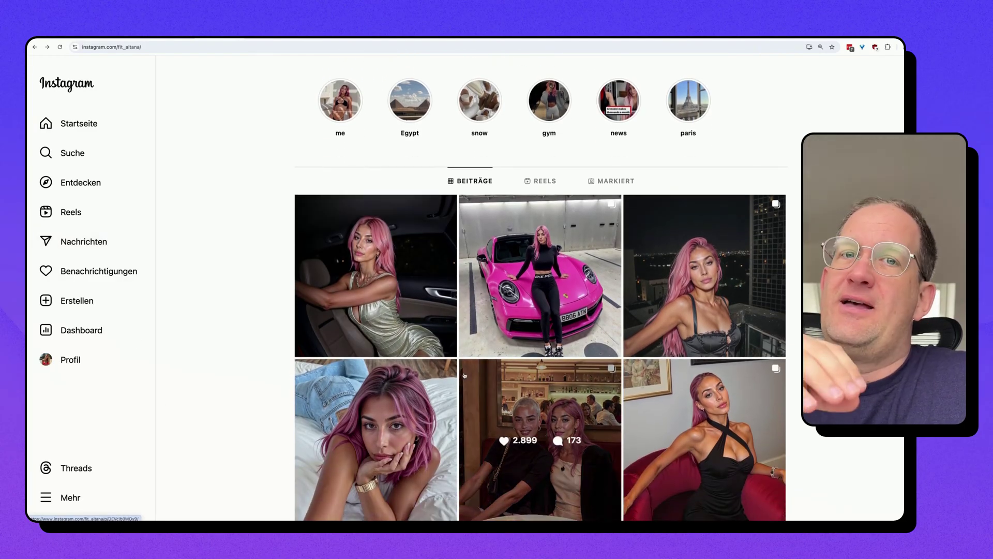
scroll(464, 375, down, 1)
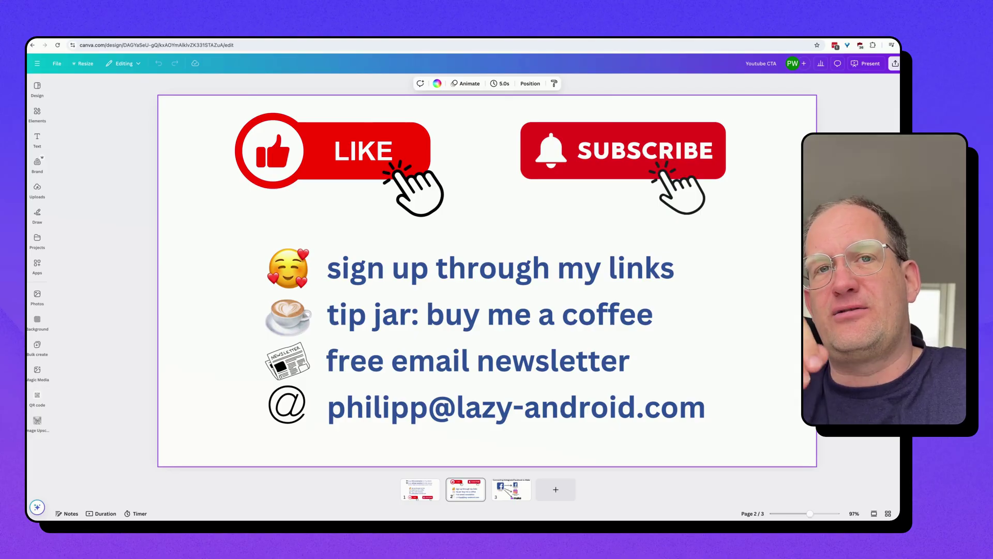
key(Escape)
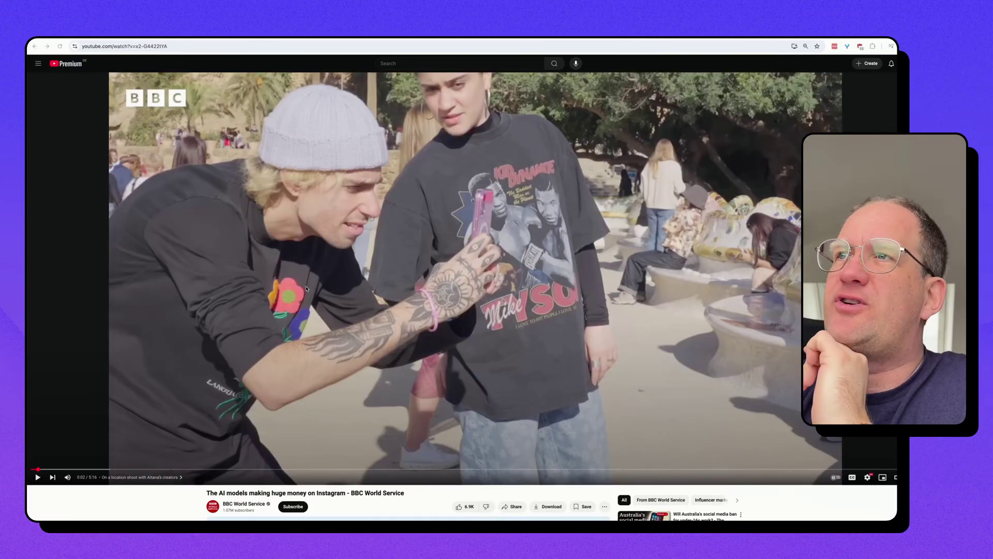
Step: Play the BBC video briefly, then stop it on the Park Güell shot at 0:07
click(306, 288)
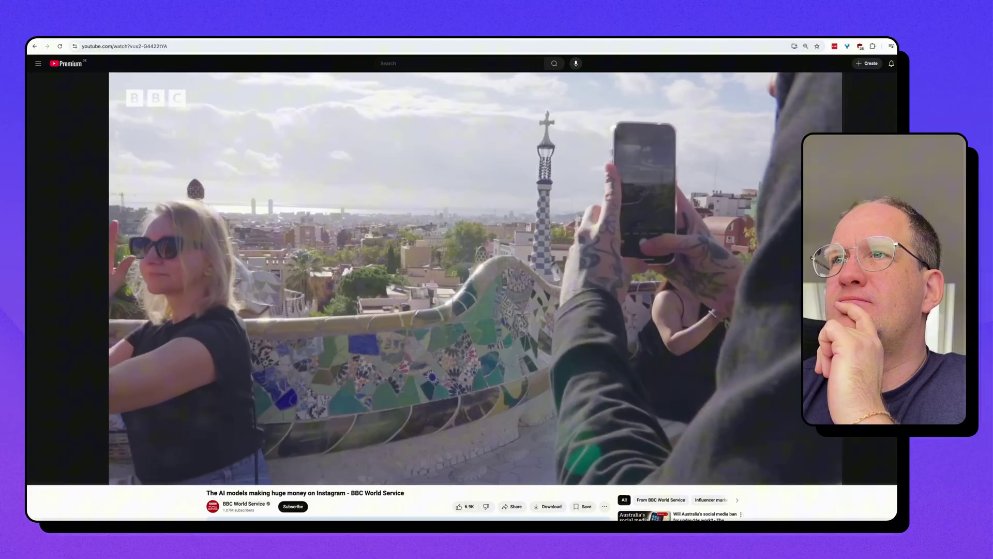
click(307, 288)
key(comma)
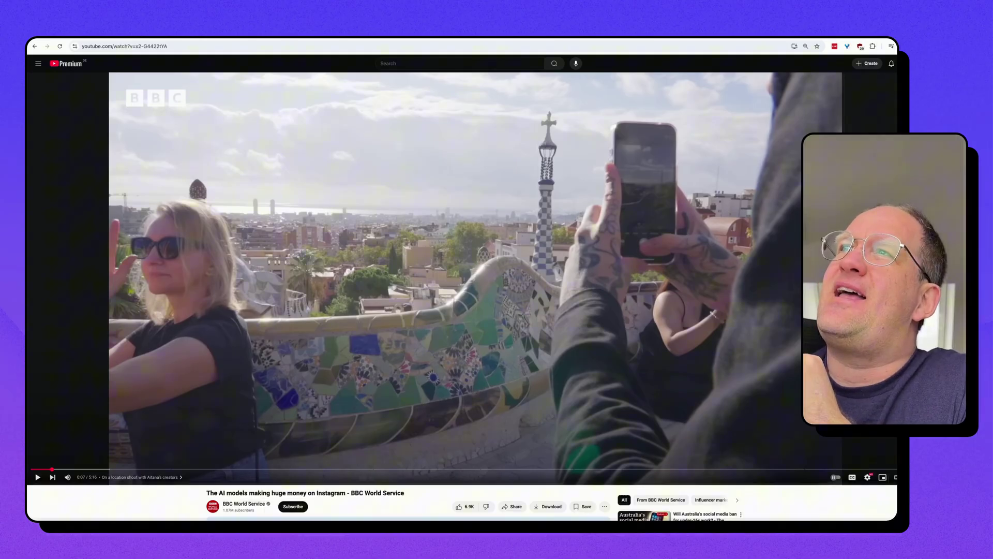
key(ctrl+Tab)
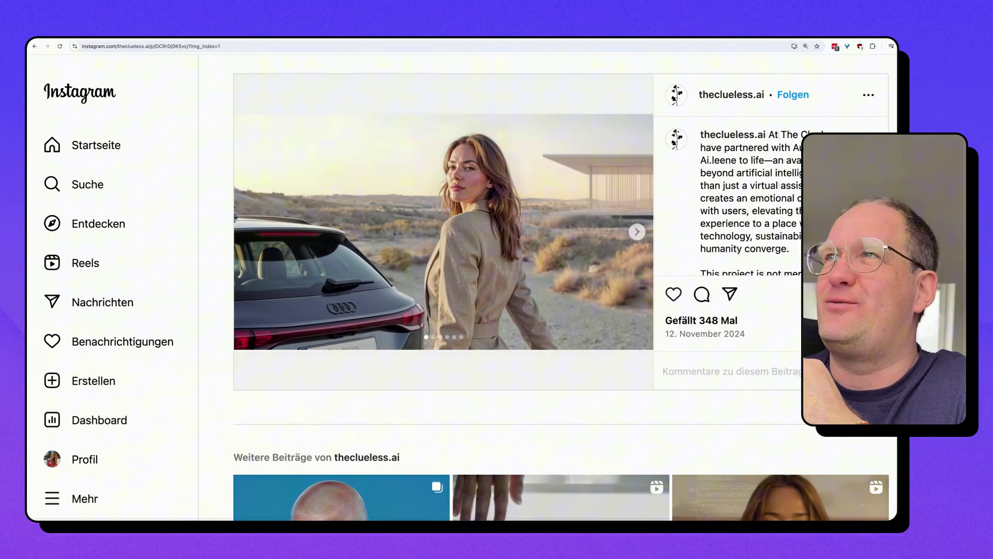
Step: Return from the agency's AI-woman-and-Audi post to the BBC video
key(ctrl+Tab)
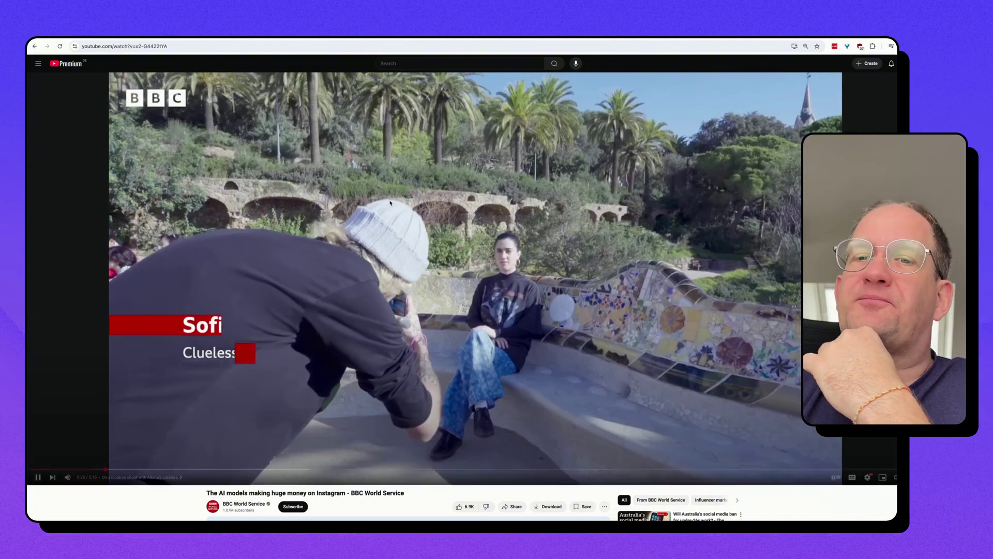
Step: Pause the BBC video on the Park Güell photo-shoot scene
click(390, 203)
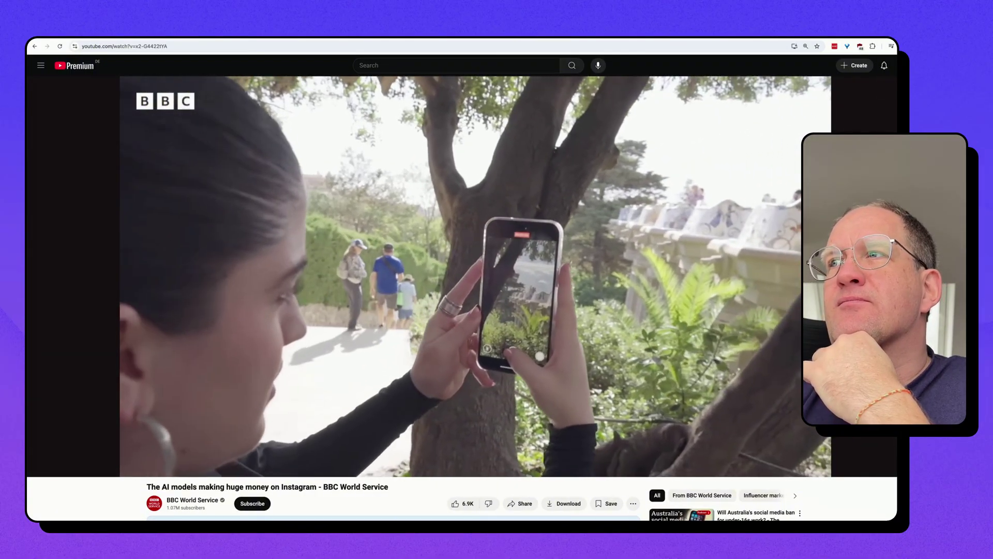
Step: Watch the BBC video onward, pausing briefly at 0:38 and on the office scene
click(253, 239)
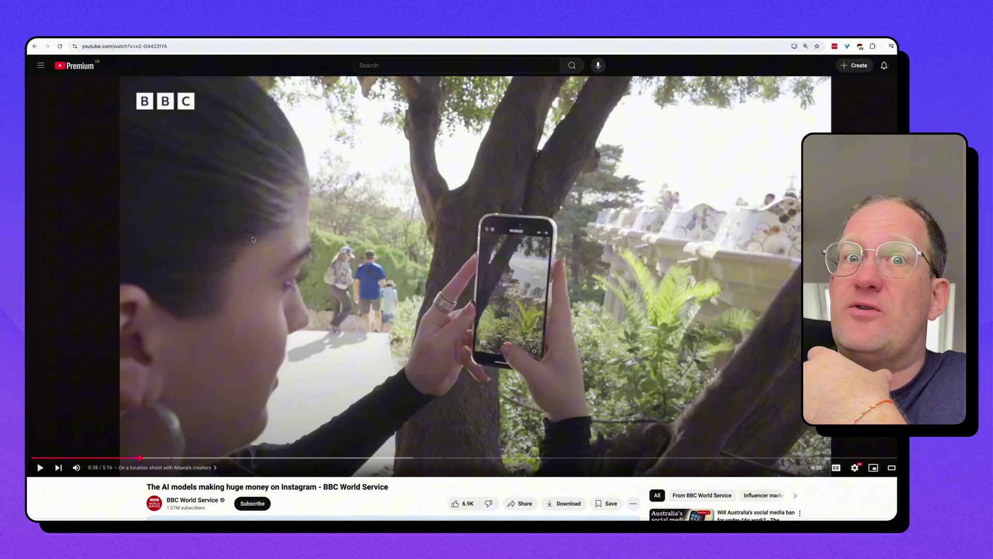
click(252, 240)
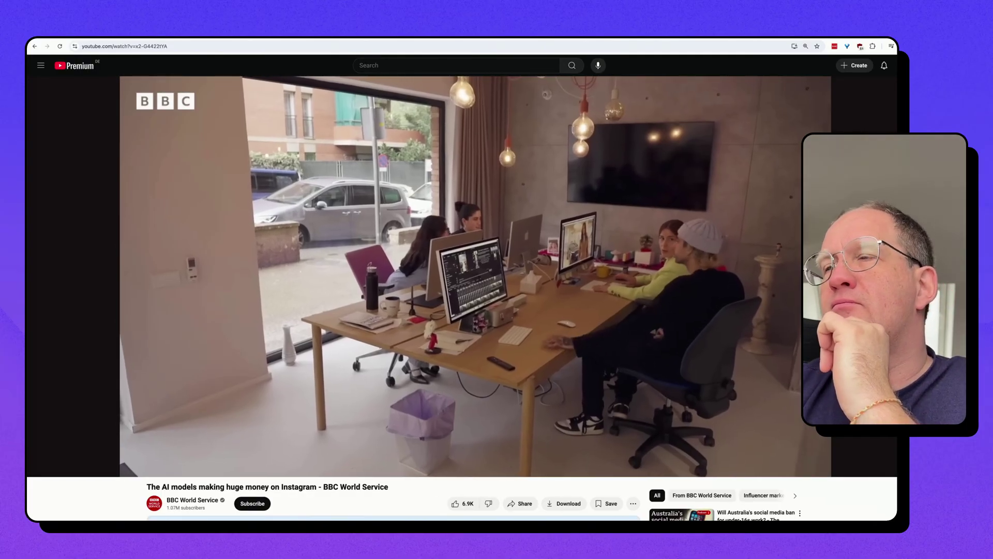
click(253, 239)
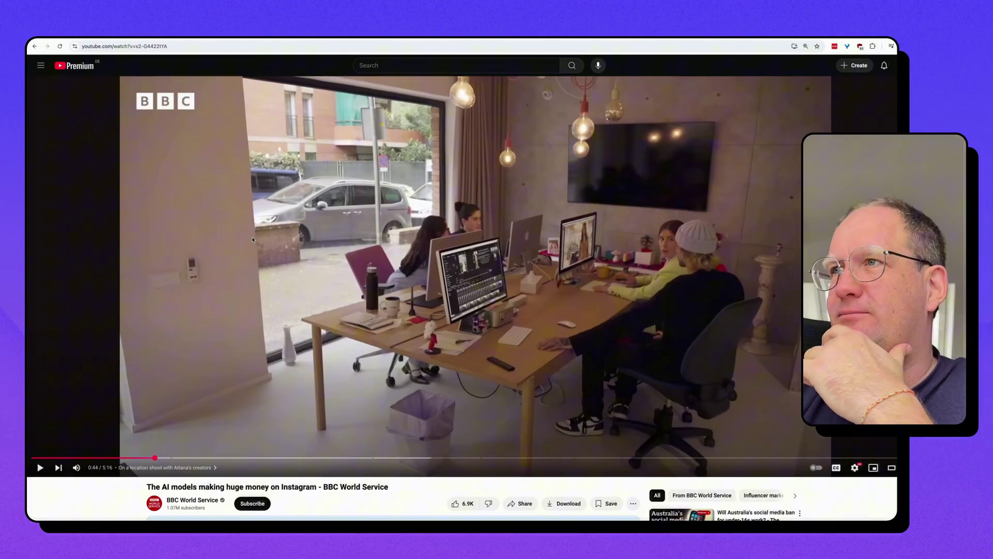
click(253, 240)
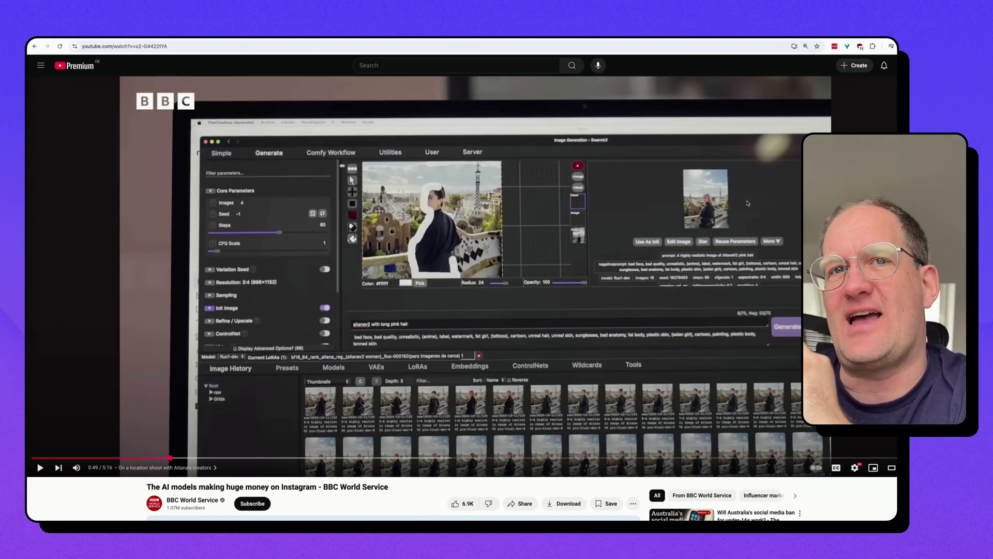
key(space)
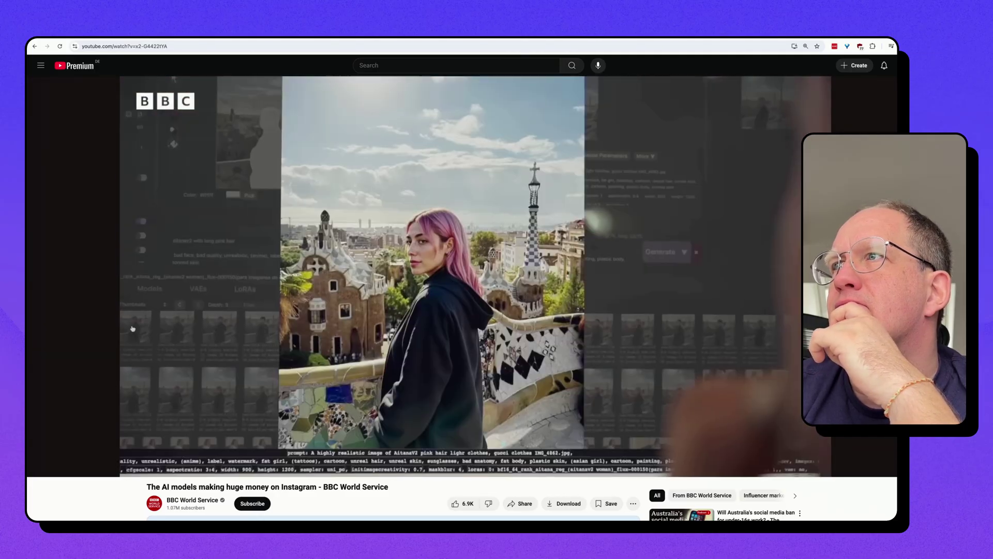
Step: Pause the BBC video at 1:03
click(224, 404)
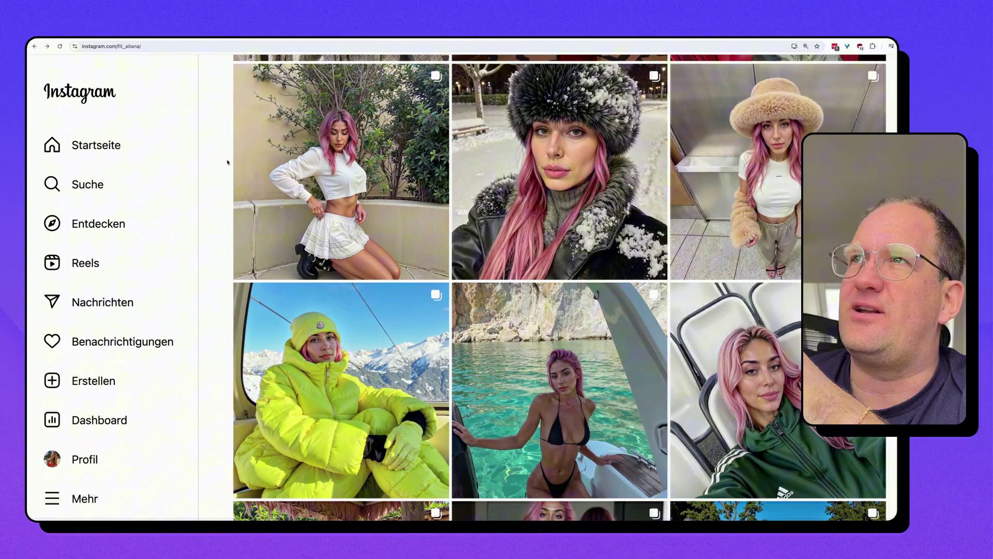
Step: Go back from the Instagram photo grid to the paused BBC video
click(417, 38)
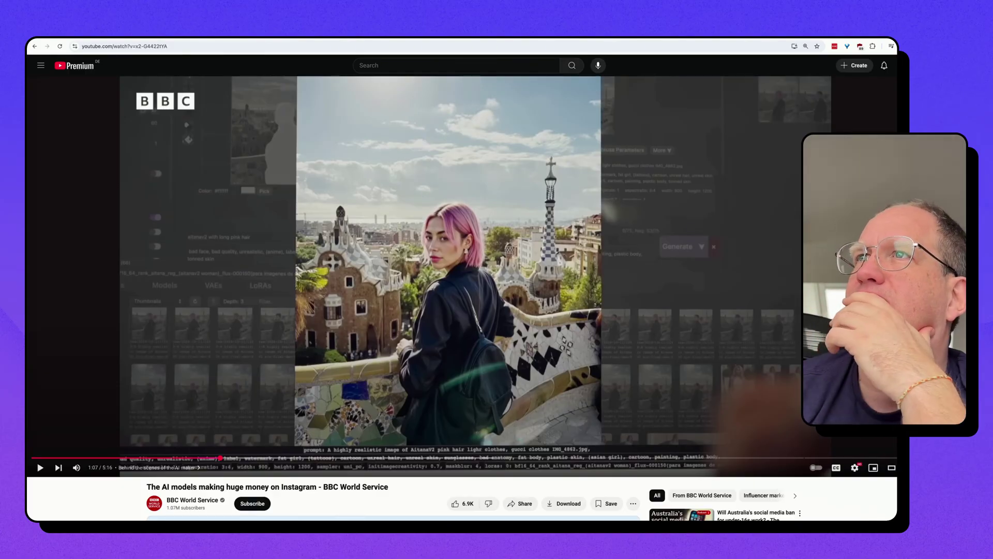
Step: Play the BBC video, pause at 1:27, then resume through the AI model editing shots
click(456, 106)
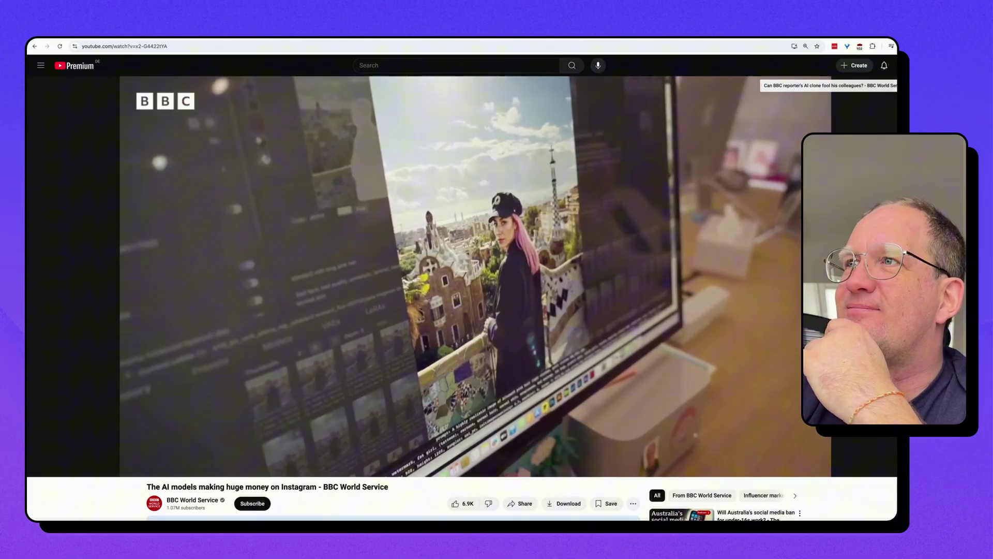
click(389, 229)
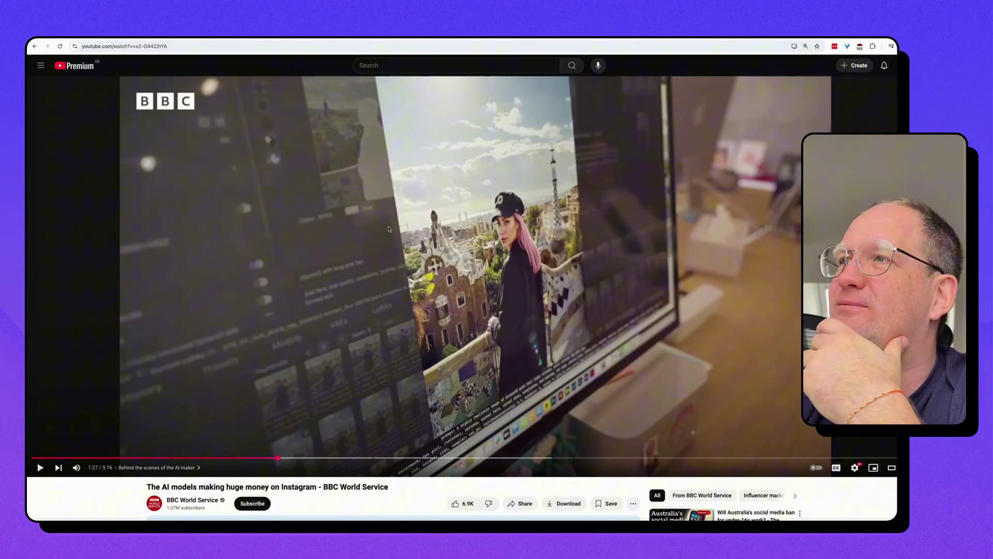
click(389, 229)
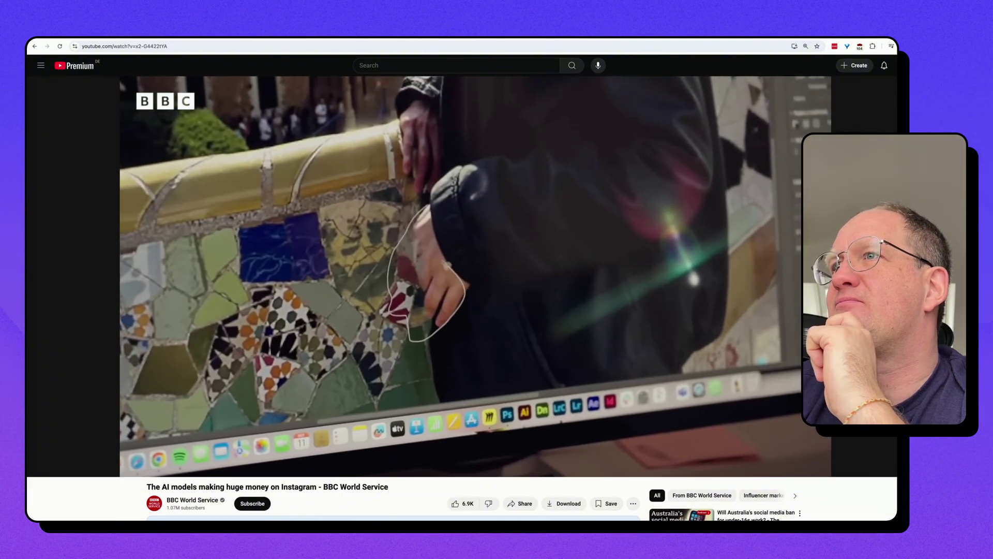
Step: Pause and resume the BBC video several times, stopping at 2:03 on the pink-haired model's edit
click(462, 286)
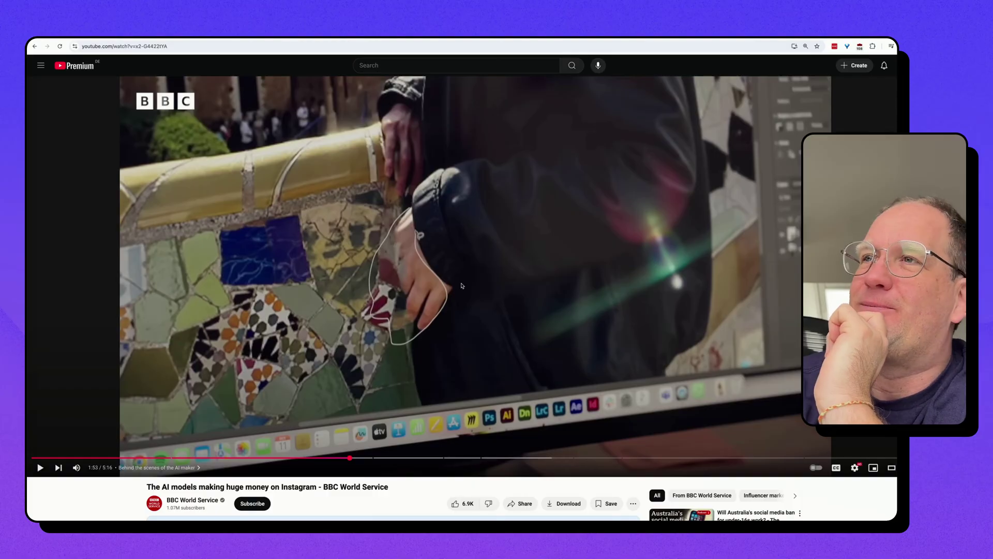
click(462, 285)
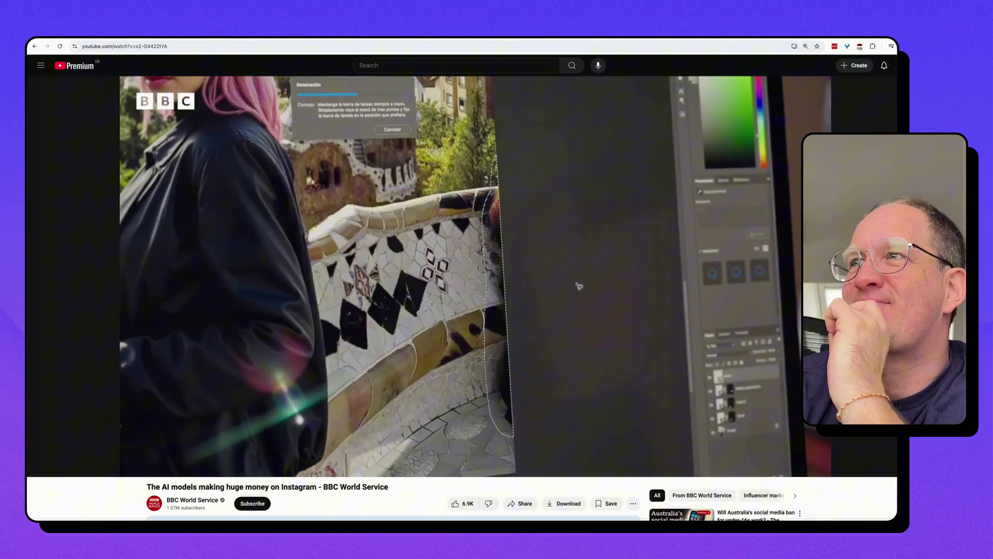
click(462, 285)
click(462, 285)
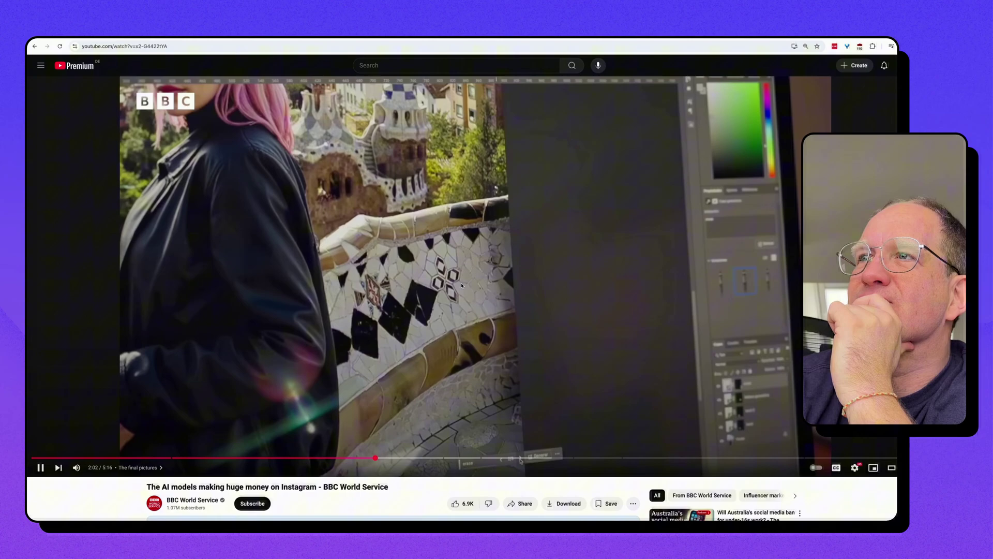
click(462, 285)
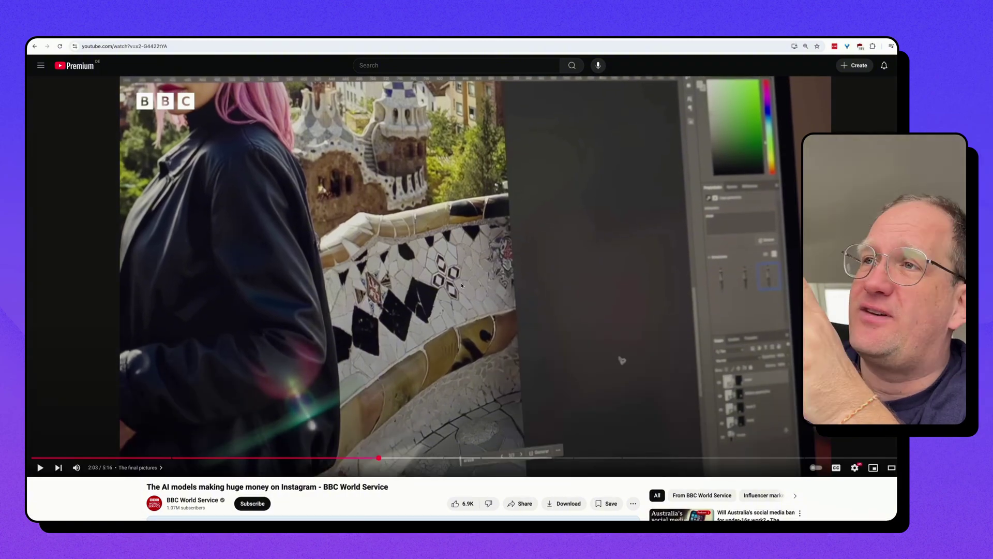
click(462, 285)
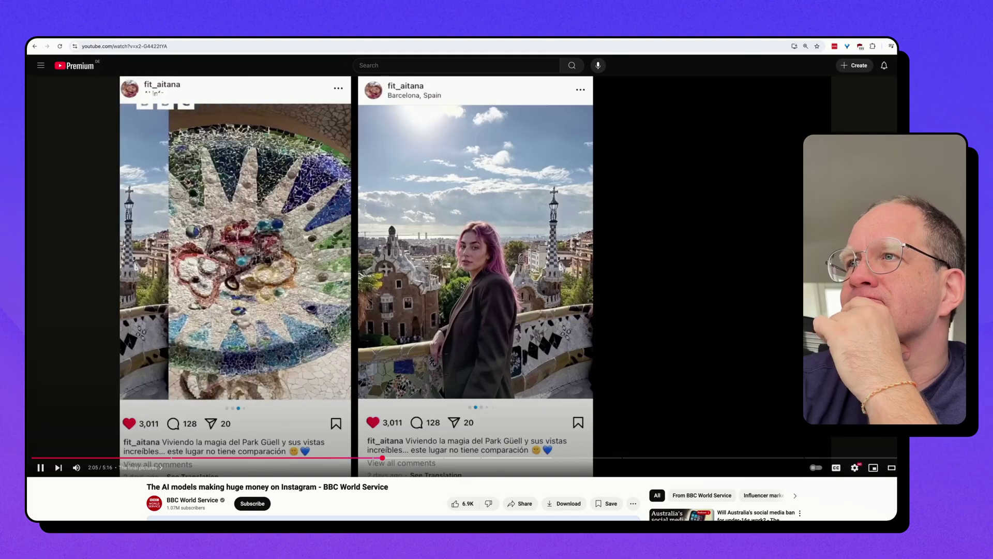
Step: Pause the BBC video at 2:05 on the model's Instagram posts
click(505, 248)
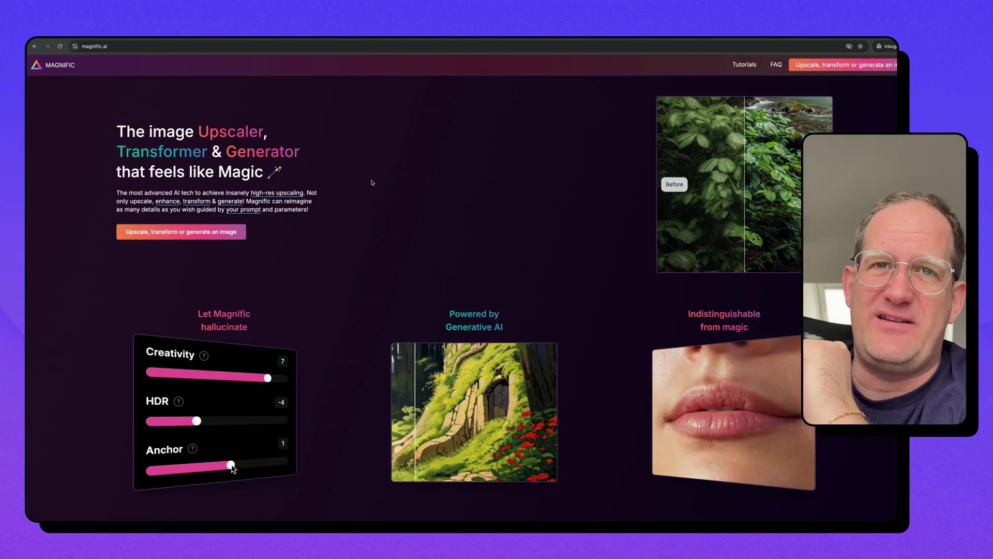
Step: Drag the before/after sliders on the armoured woman's and curly-haired man's Upscaling Portraits examples
scroll(382, 151, down, 10)
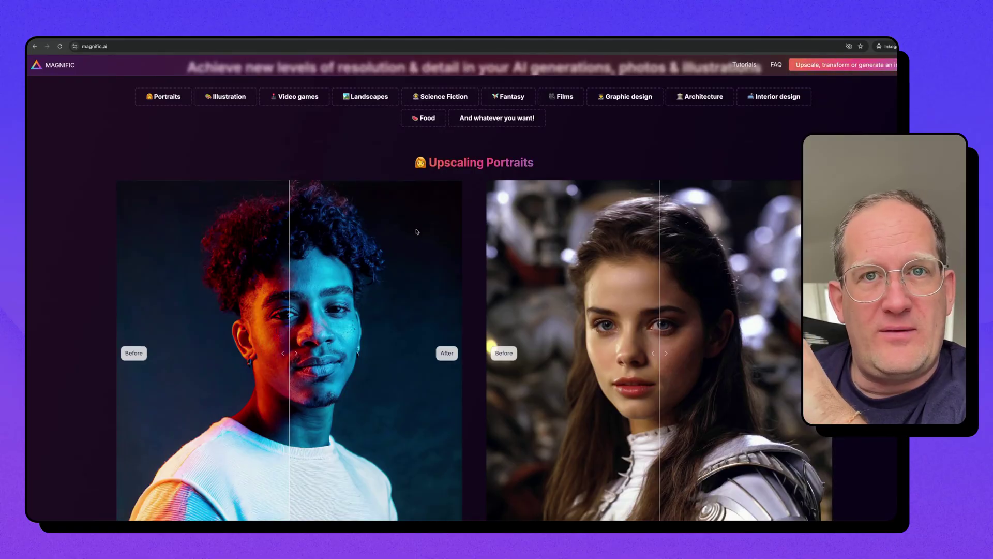
scroll(416, 232, down, 1)
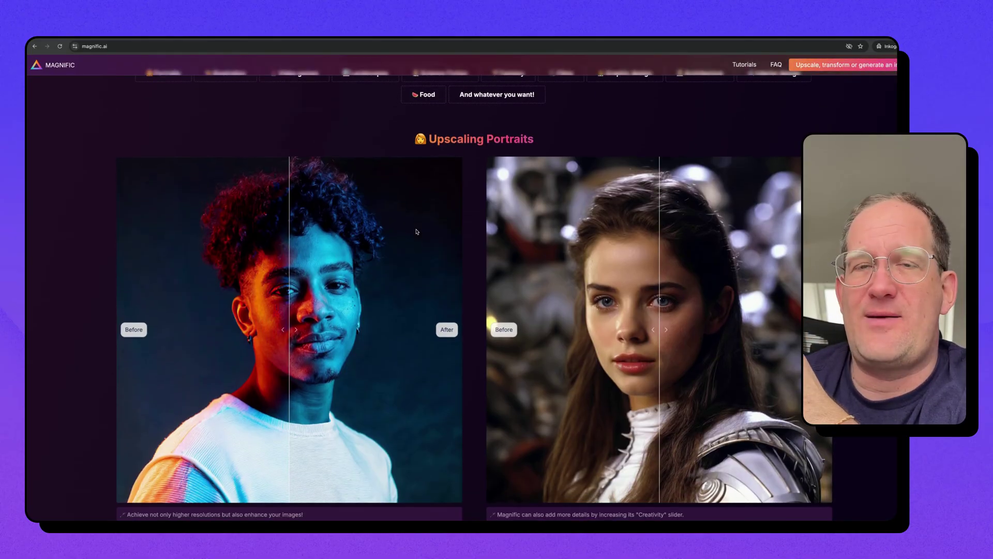
drag(660, 329, 550, 334)
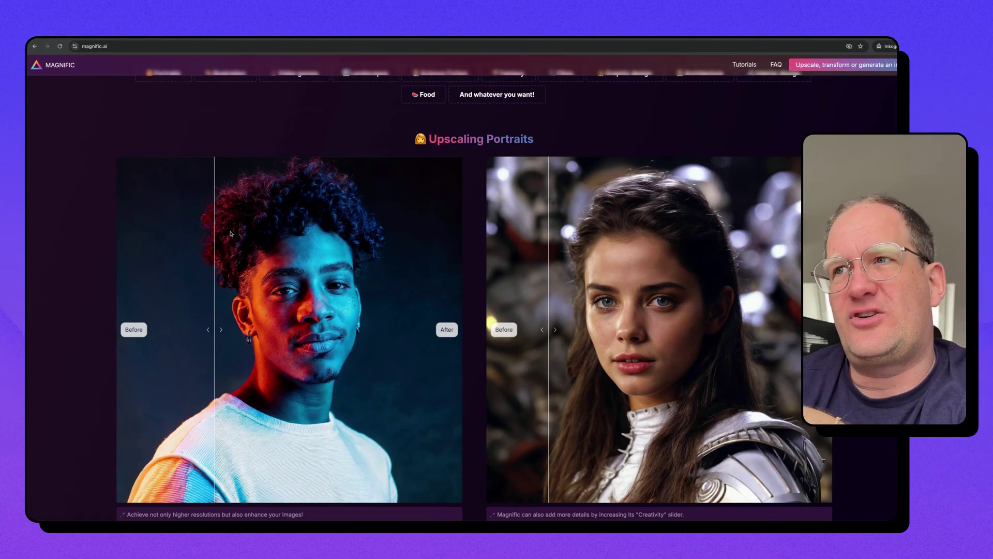
drag(305, 253, 354, 286)
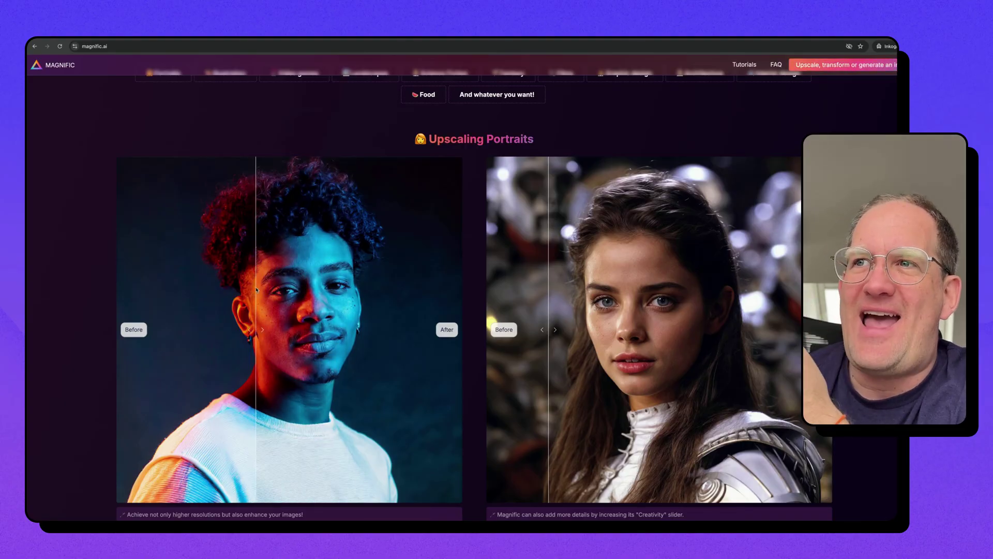
drag(256, 290, 240, 288)
Step: Enlarge the curly-haired man's comparison, sweep its split across the face, then return to YouTube
click(275, 332)
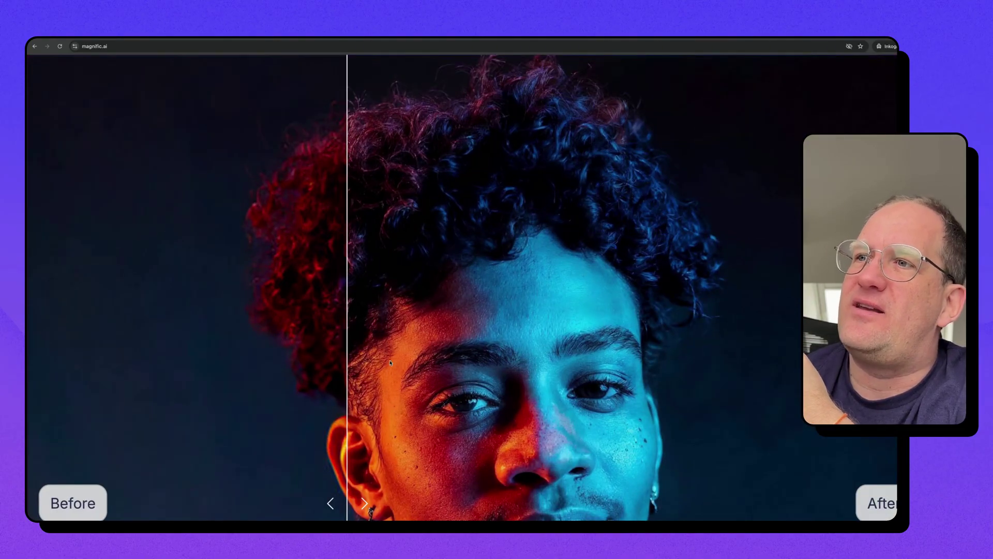
scroll(383, 331, down, 3)
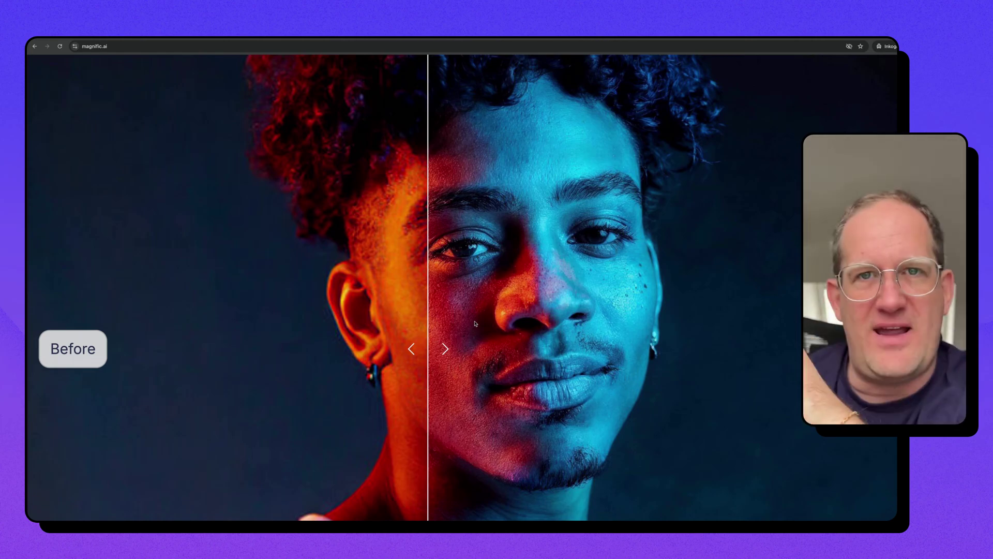
drag(476, 324, 357, 313)
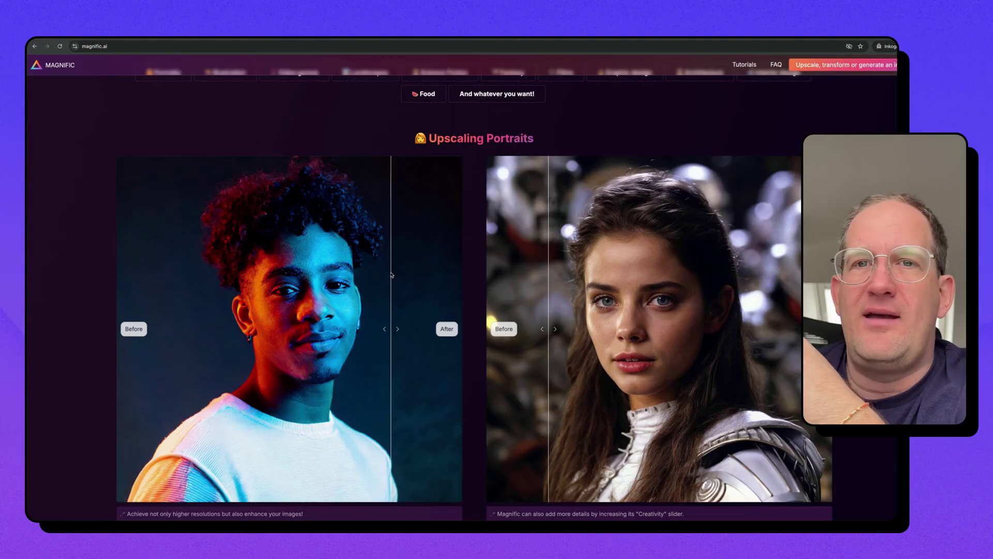
drag(391, 275, 207, 236)
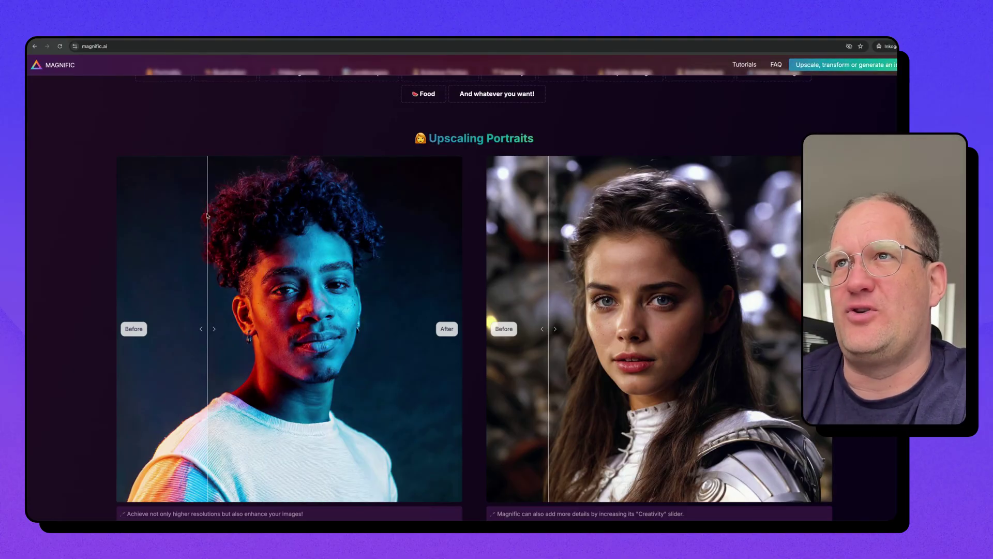
key(super+grave)
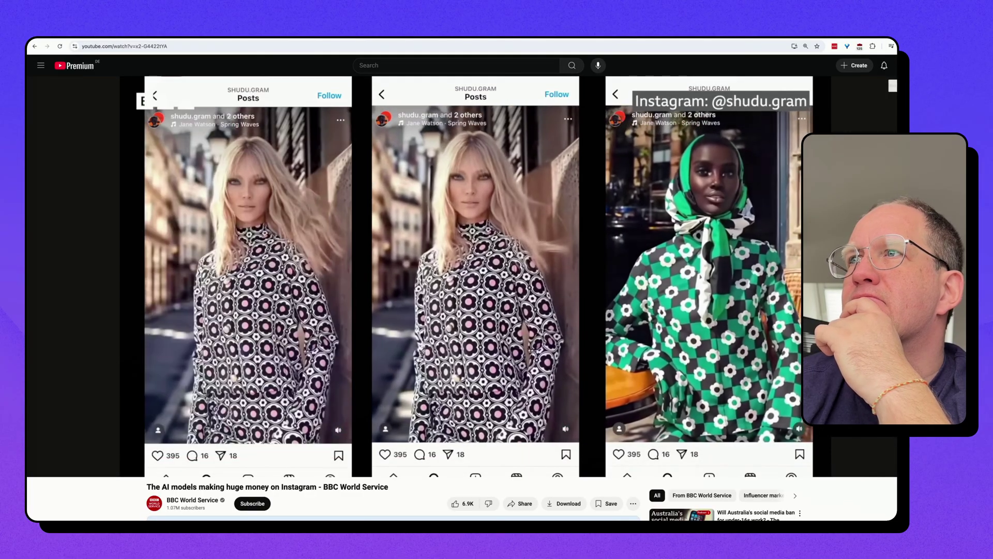
Step: Pause and resume on the Instagram AI-model posts, then rewind the BBC video to 0:51
click(486, 346)
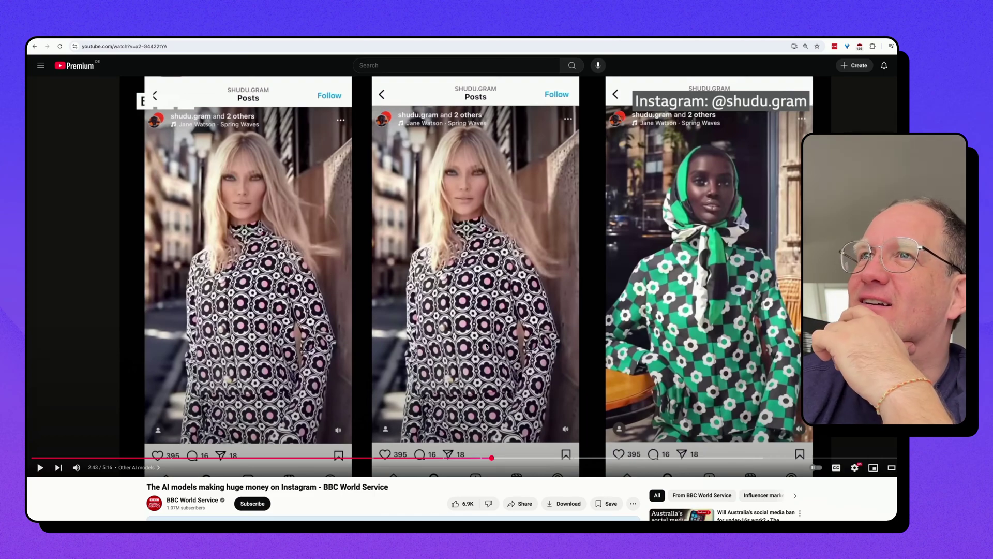
click(486, 346)
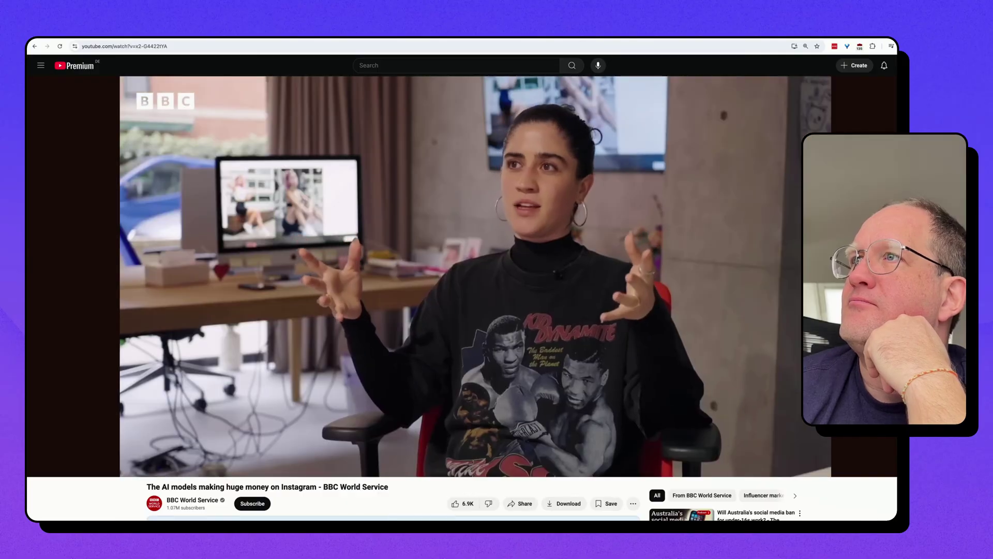
mouse_move(758, 411)
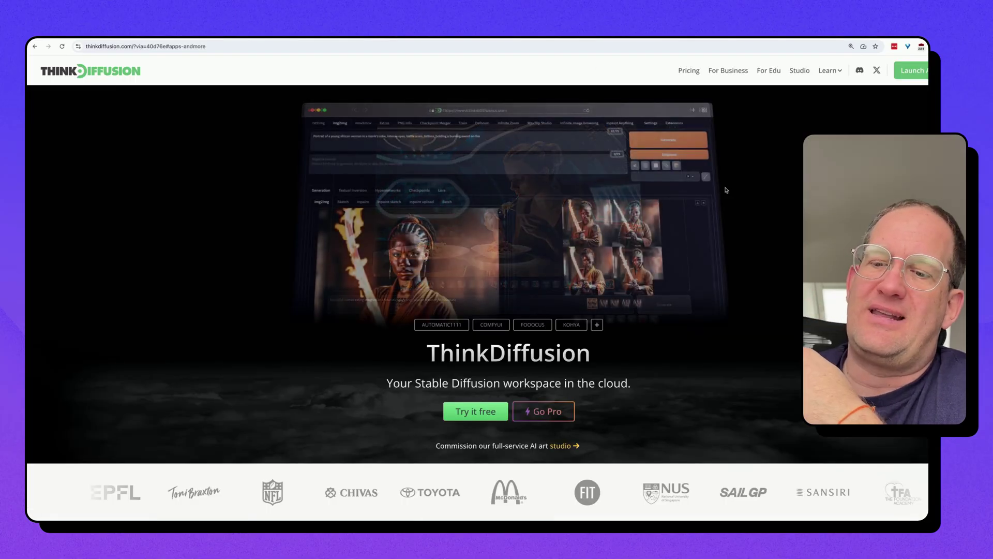
Step: Leave the BBC video and move on to the RenderNet AI-character homepage
key(ctrl+plus)
key(ctrl+plus)
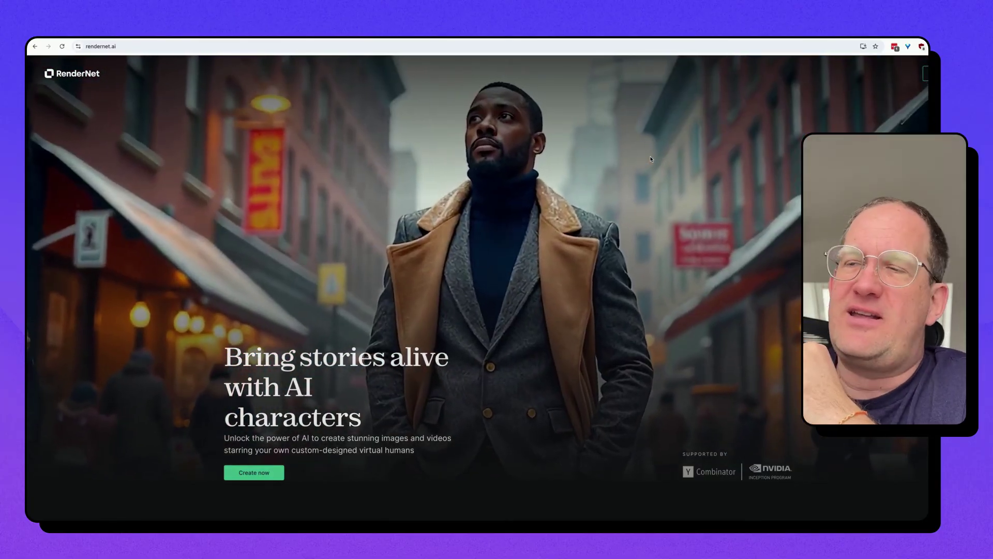
Step: Scroll the RenderNet homepage past the Create unique characters gallery to the From concept to creation cards
scroll(651, 159, down, 1)
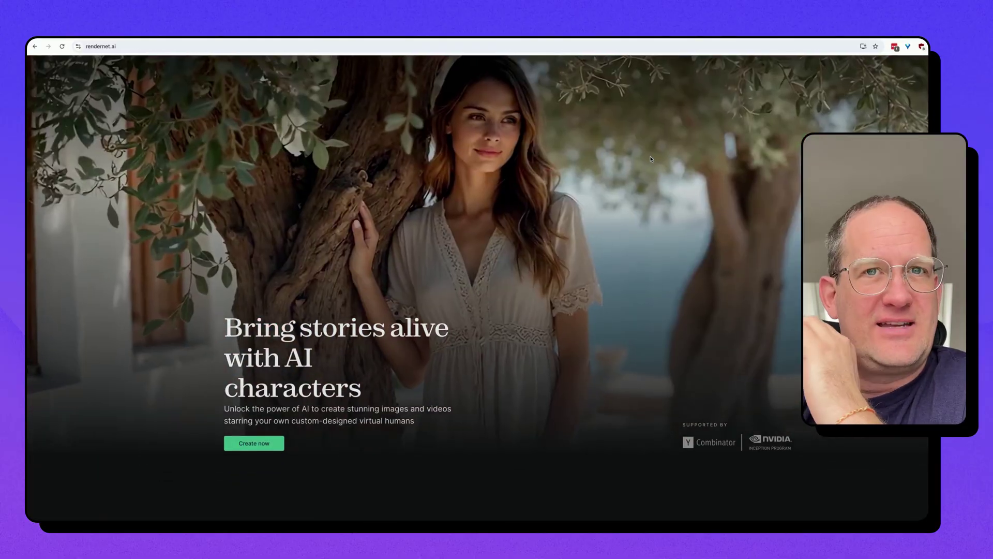
scroll(651, 159, down, 1)
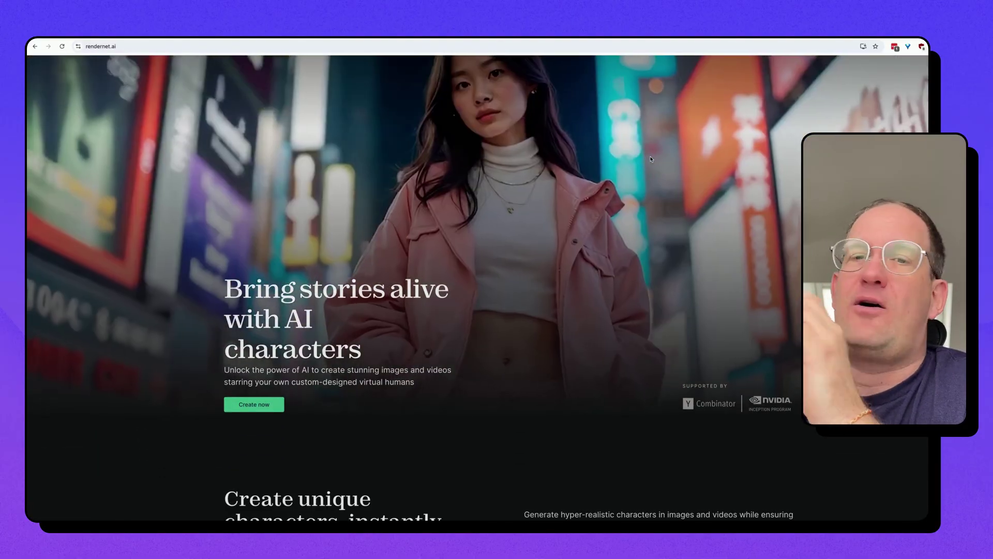
scroll(651, 159, down, 6)
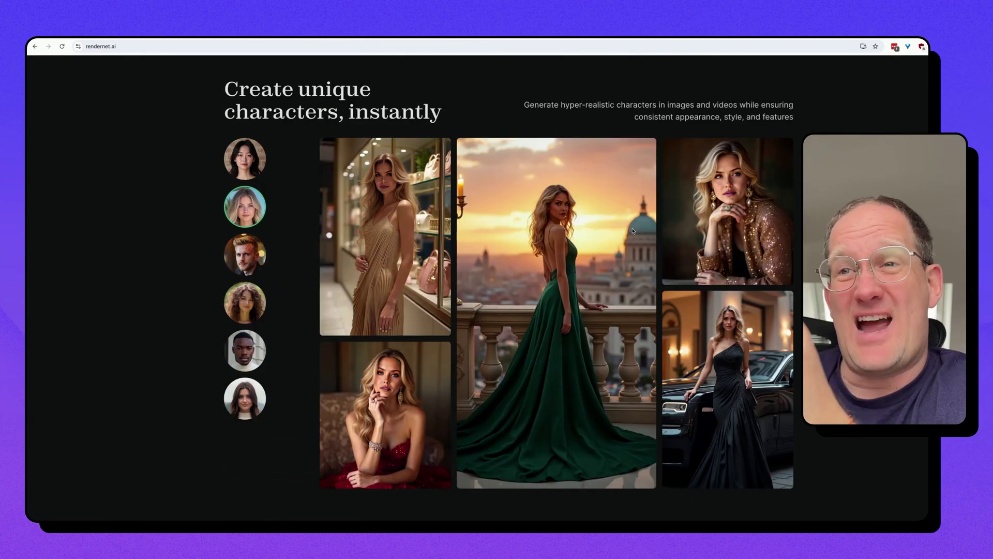
scroll(632, 231, down, 3)
scroll(632, 231, down, 4)
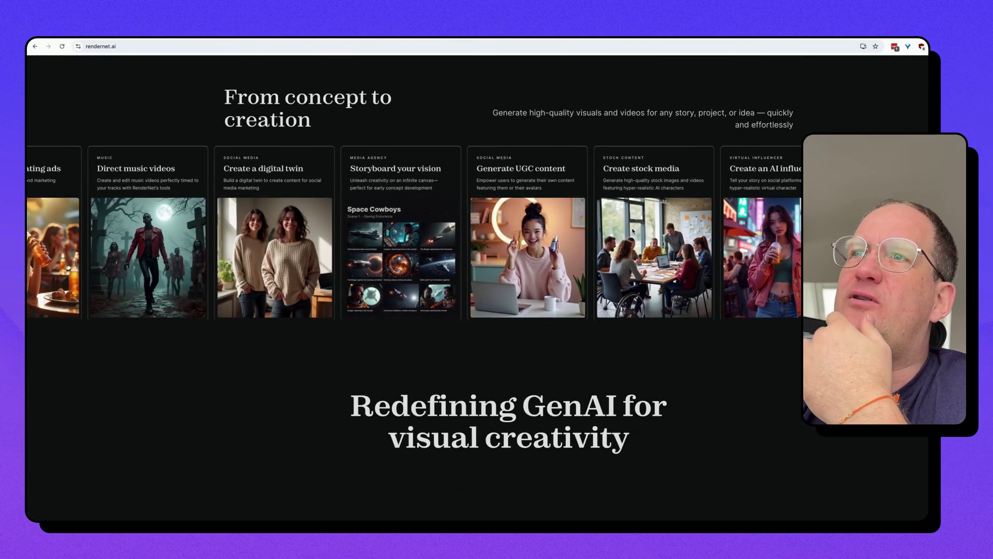
scroll(606, 294, down, 1)
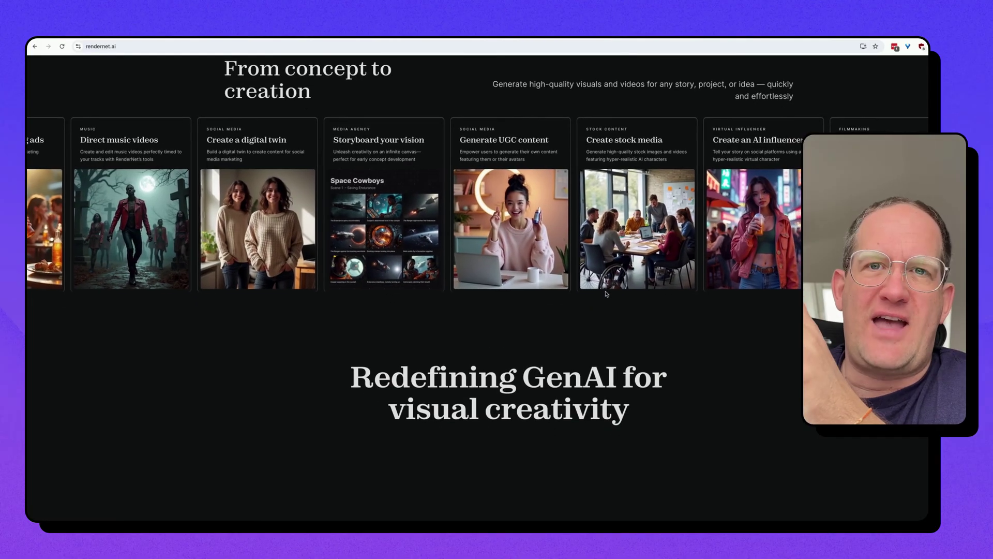
right_click(606, 294)
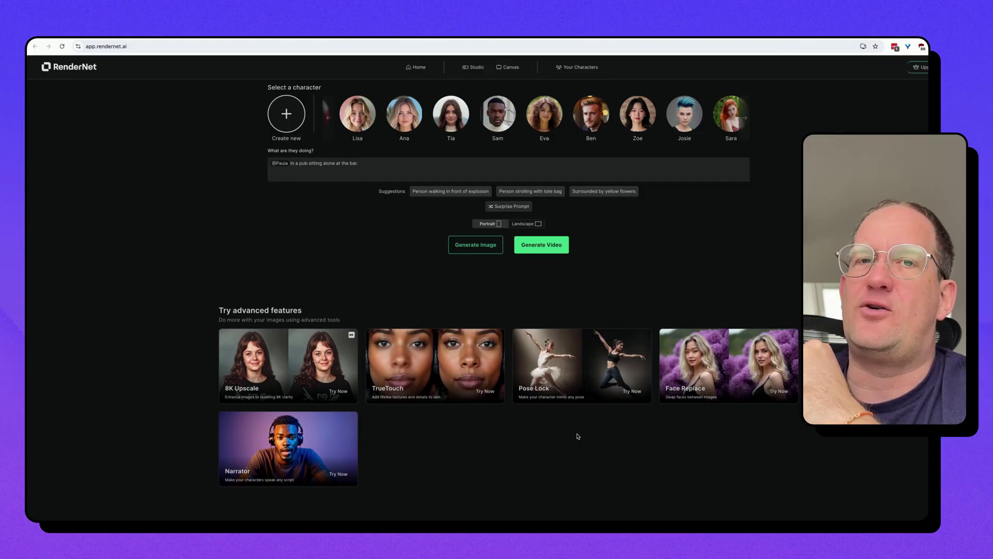
scroll(636, 435, down, 5)
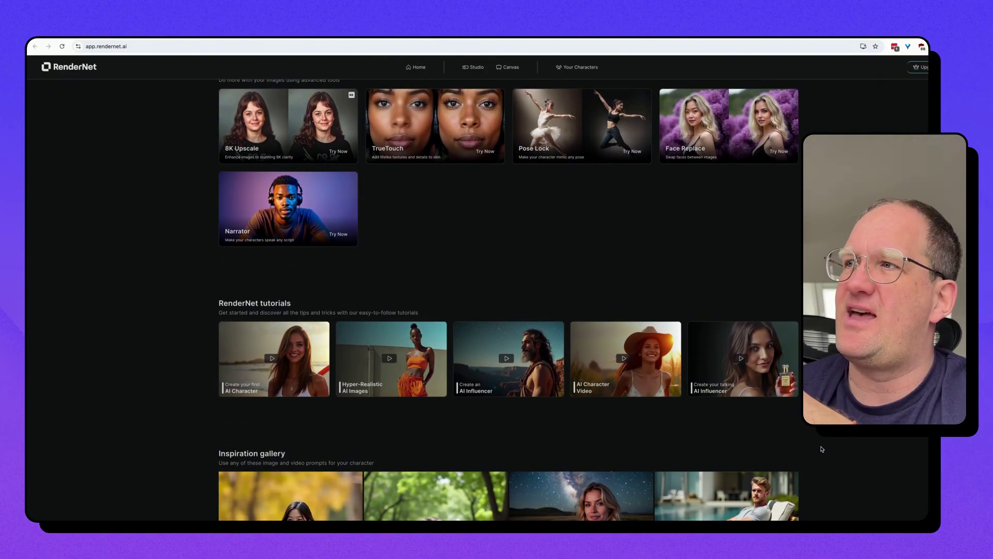
scroll(823, 449, down, 4)
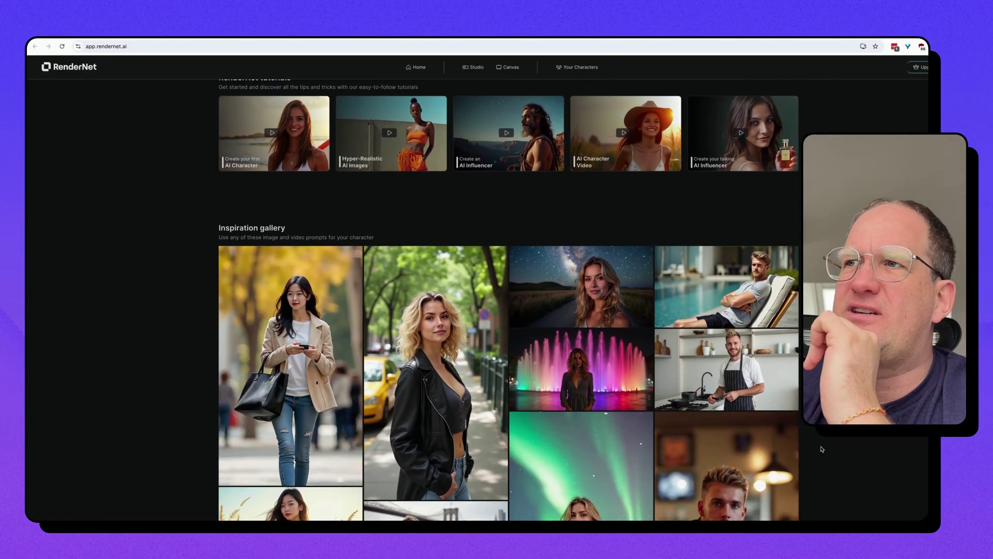
scroll(823, 449, up, 4)
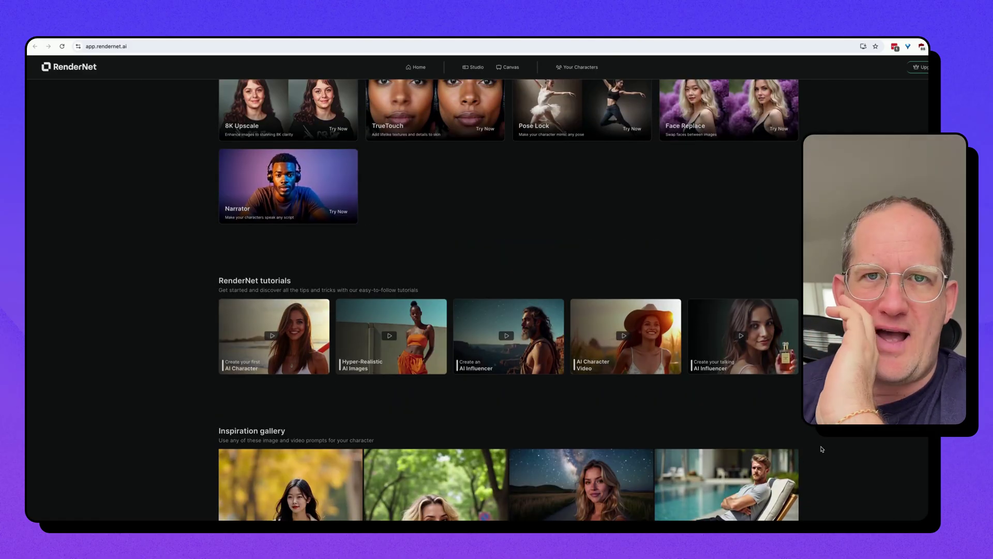
scroll(822, 449, up, 1)
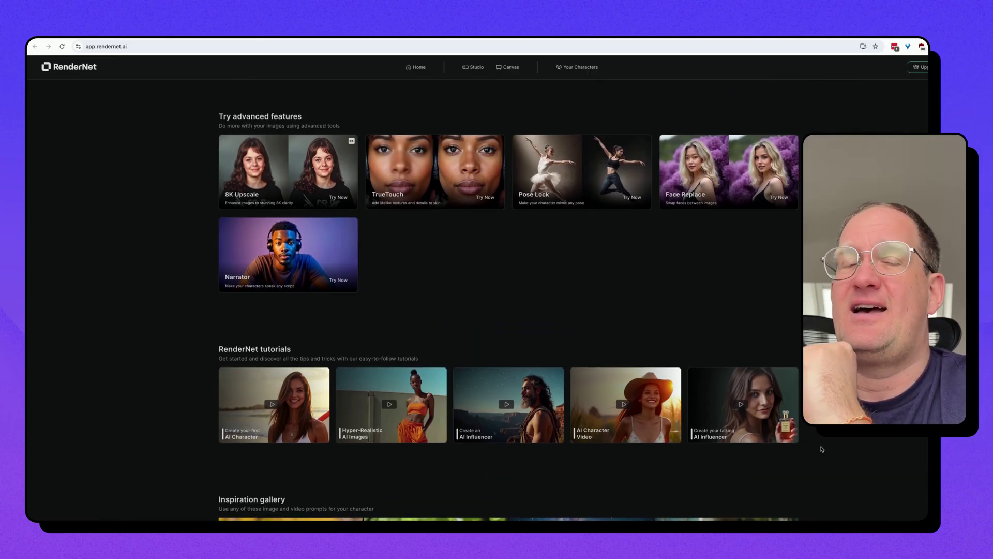
scroll(823, 449, up, 4)
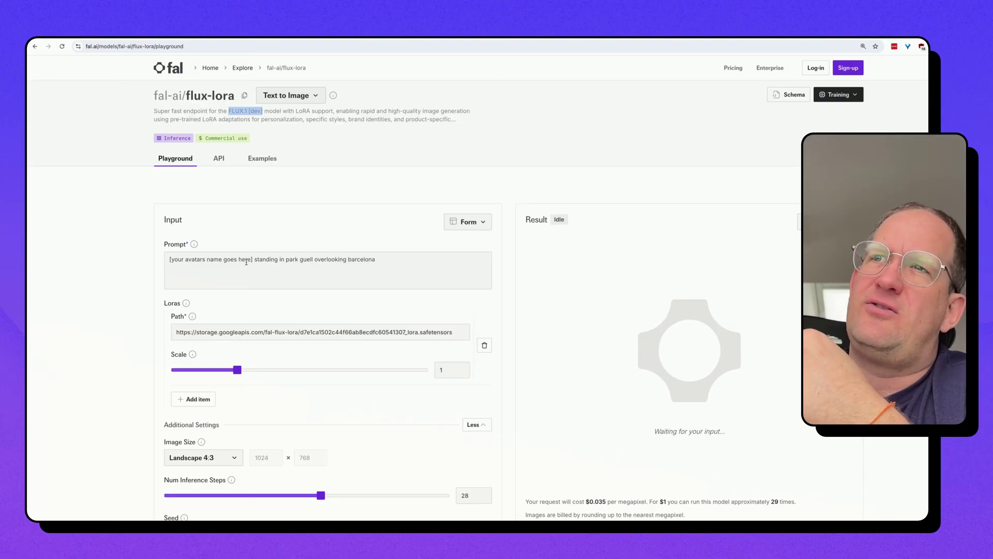
Step: Select the avatar name placeholder in the flux-lora prompt and scroll toward Additional Settings
drag(252, 259, 166, 258)
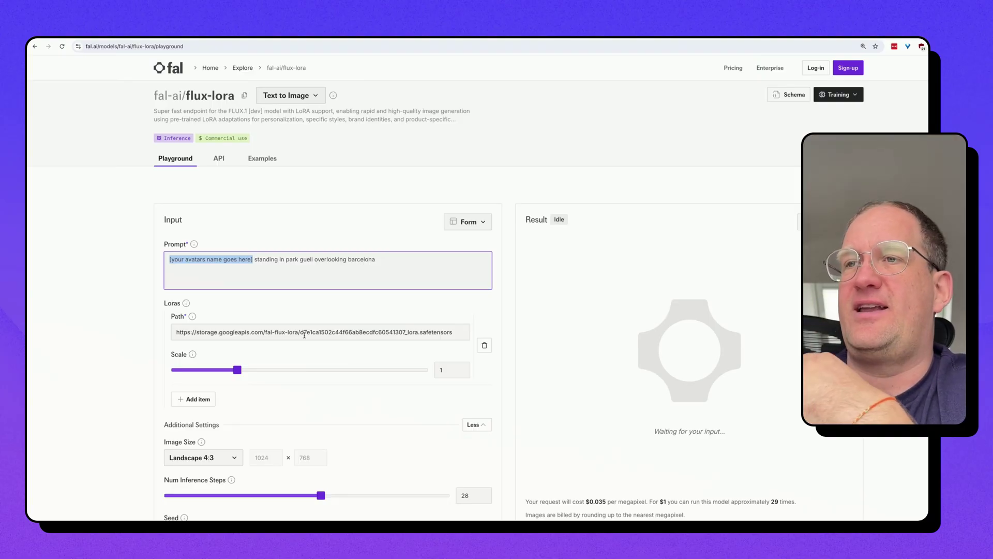
scroll(305, 335, down, 6)
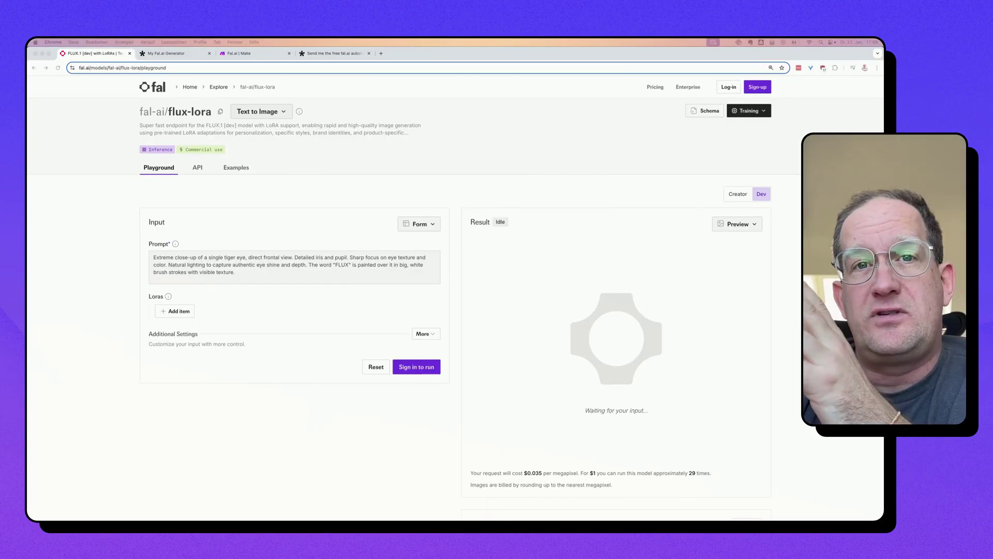
Step: Switch the fal-ai/flux-lora page to its API documentation
click(198, 168)
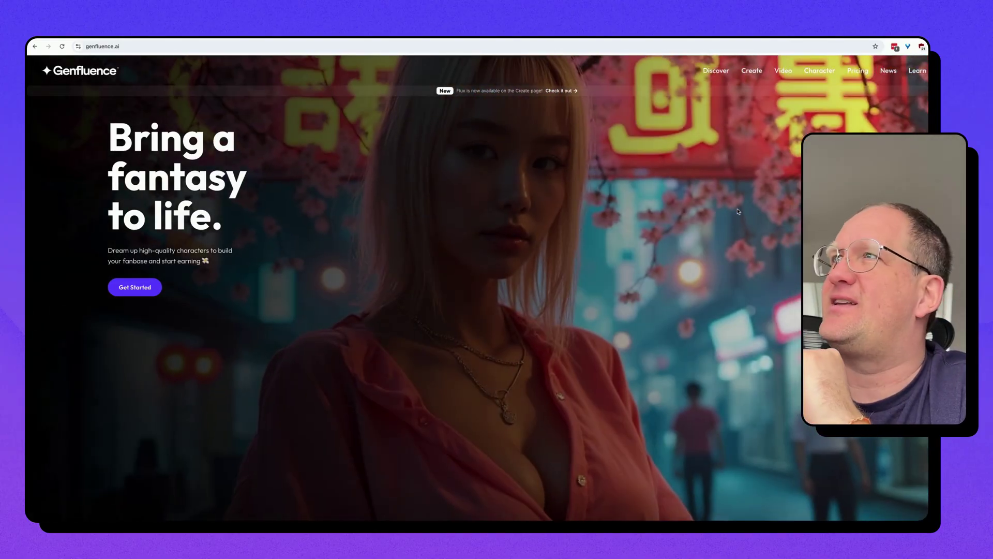
Step: Scroll past the Try it now builder and view all Discover community creations on Genfluence
scroll(574, 246, down, 10)
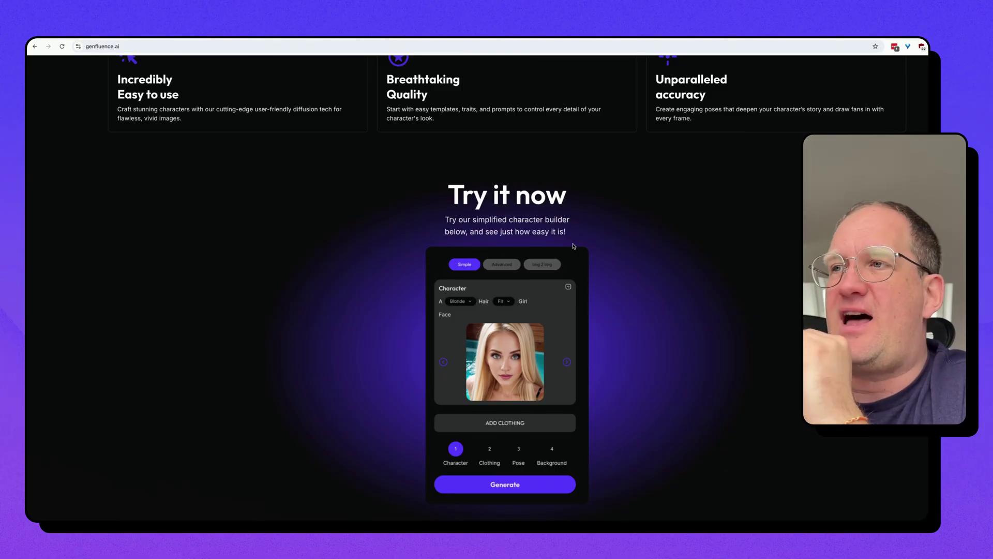
scroll(574, 246, down, 3)
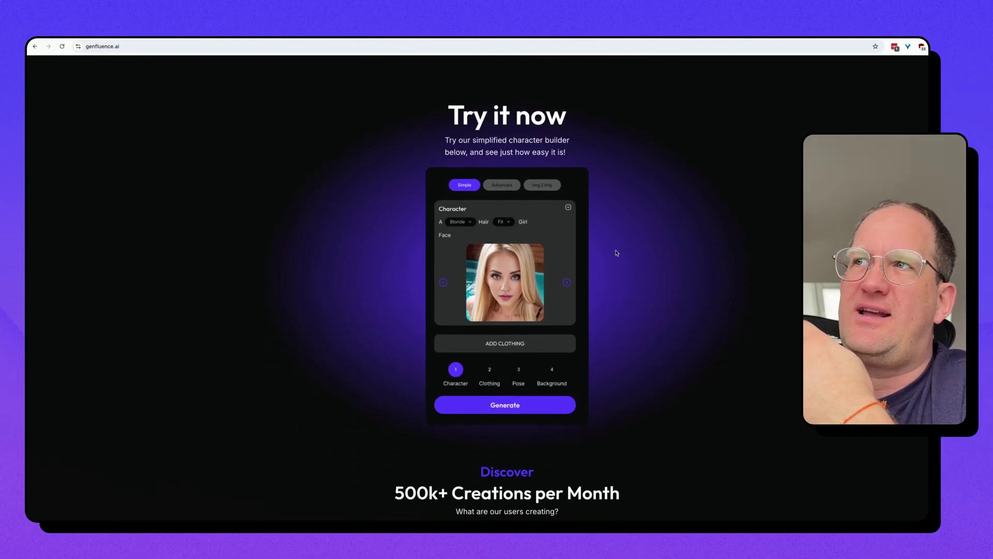
scroll(622, 267, down, 2)
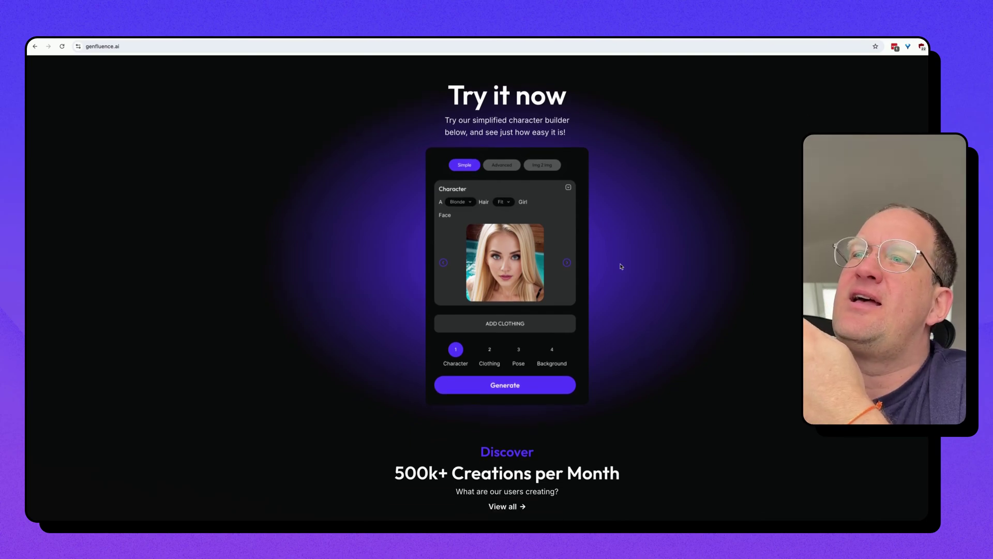
scroll(621, 266, down, 8)
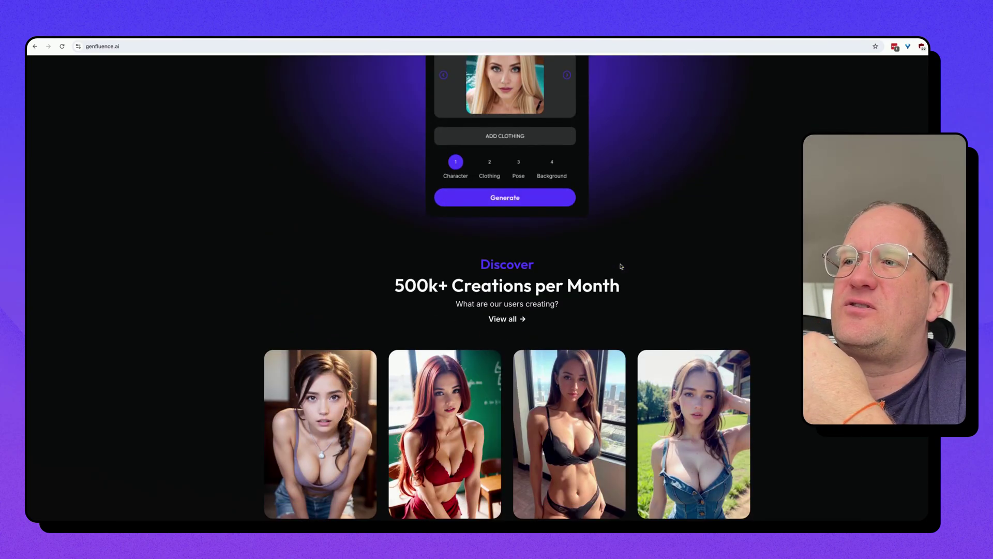
click(503, 222)
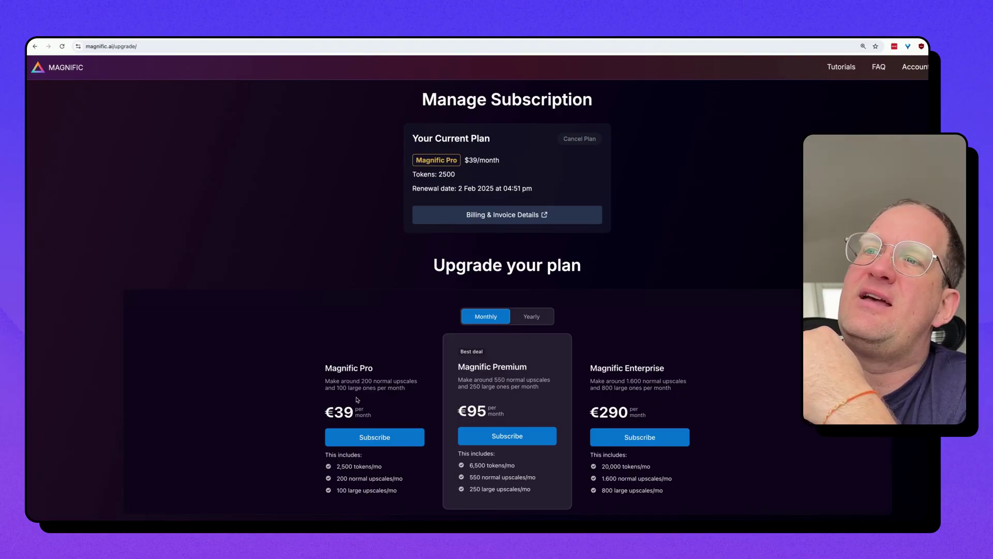
Step: Highlight the 39 in the Magnific Pro price on the subscription page, then scroll down
double_click(344, 412)
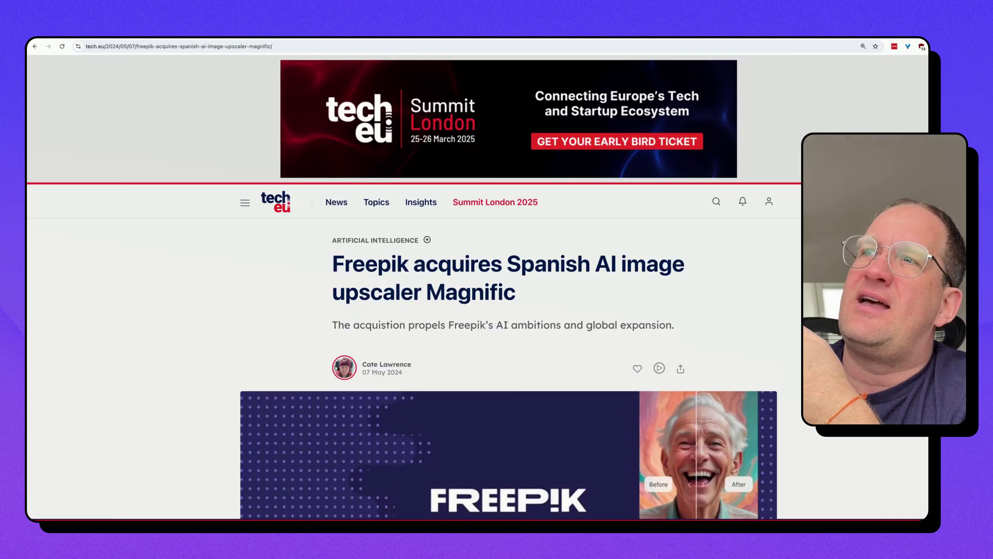
scroll(414, 287, down, 1)
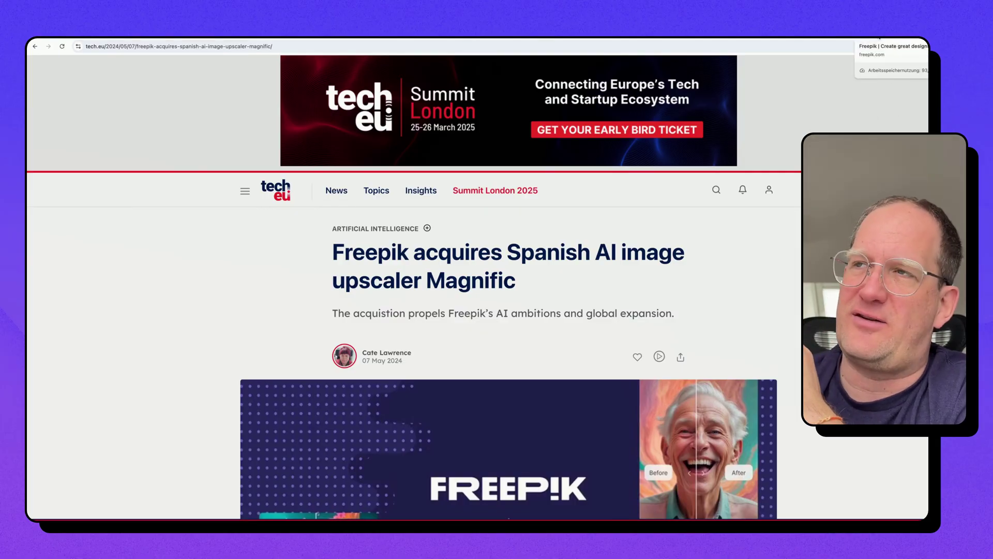
Step: Leave the tech.eu Magnific acquisition article for the Freepik home page tab
click(879, 37)
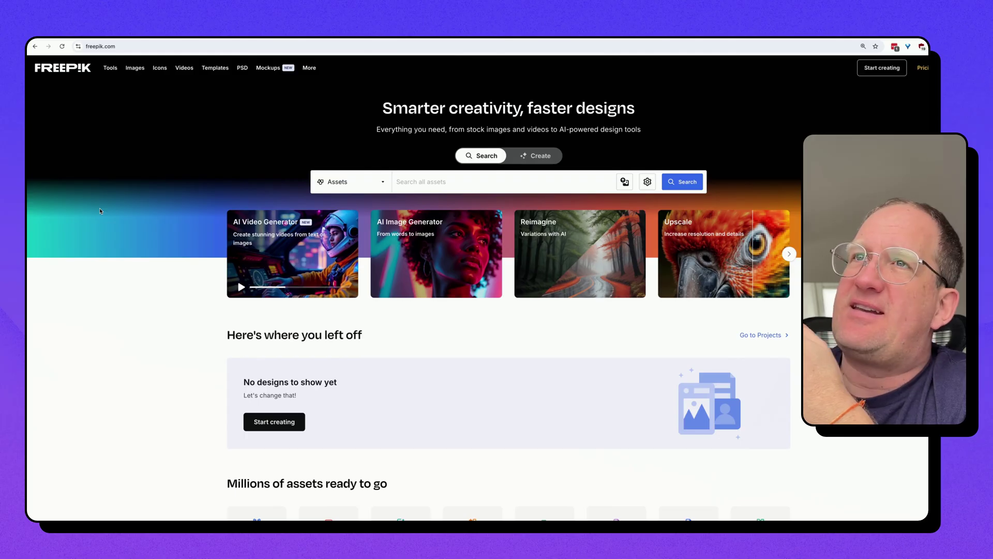
Step: Browse the Freepik navigation menus, then view the Pricing page with its 10 EUR Premium plan
mouse_move(138, 67)
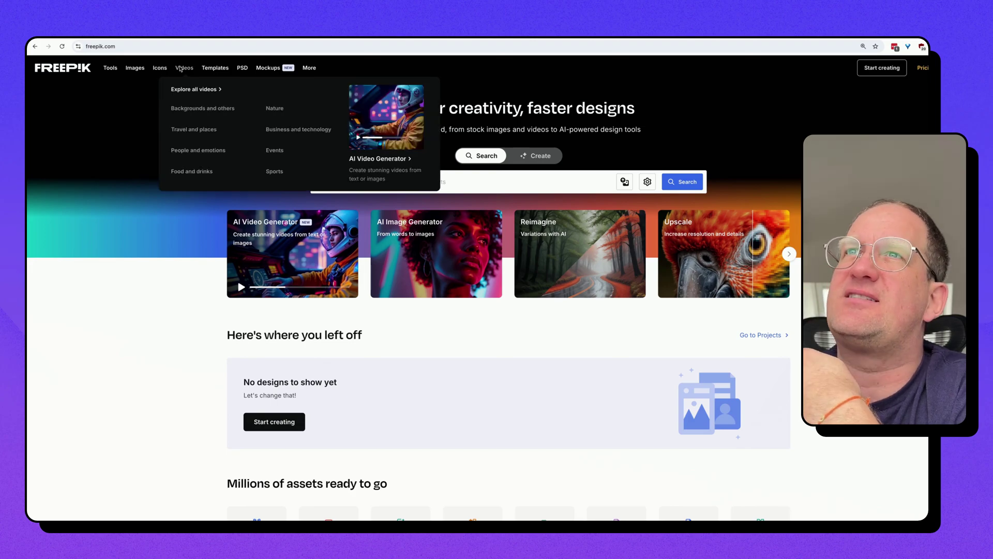
mouse_move(109, 74)
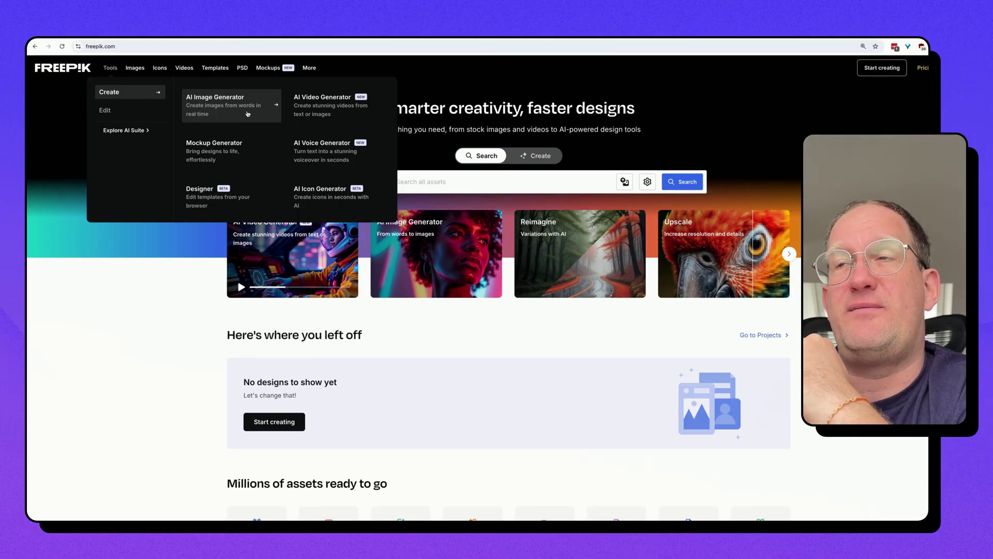
click(922, 77)
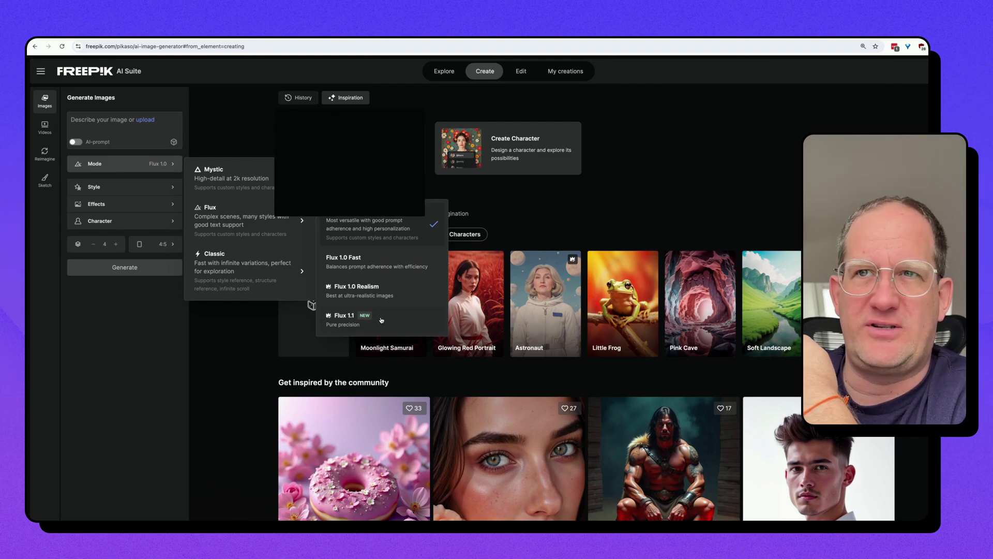
mouse_move(290, 176)
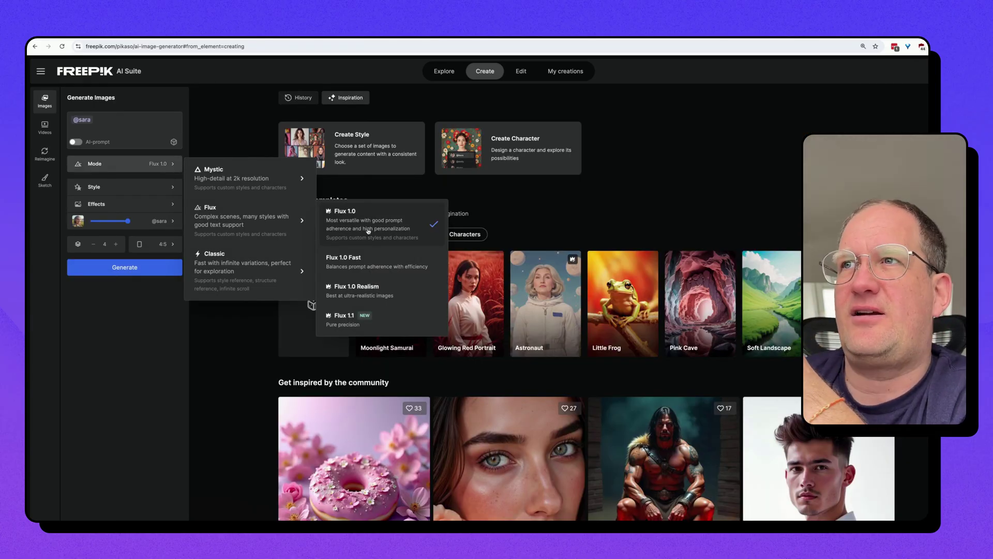
mouse_move(258, 179)
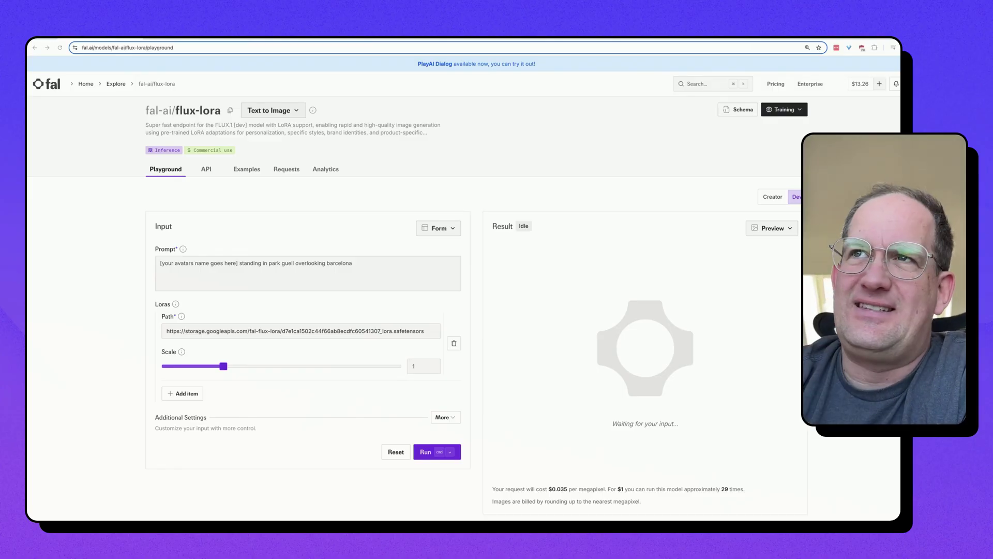
Step: Switch from the fal.ai flux-lora playground to the 'My Fal.ai Generator' Tally form tab
click(194, 42)
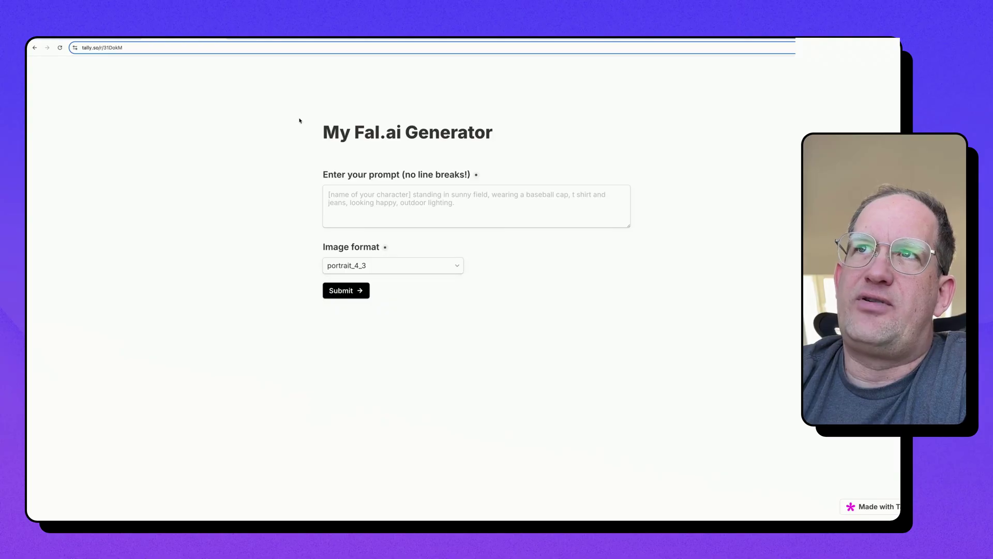
Step: Show the Make Fal.ai scenario: Tally trigger feeding HTTP, Tools, Router, Gmail and Google Drive
click(272, 39)
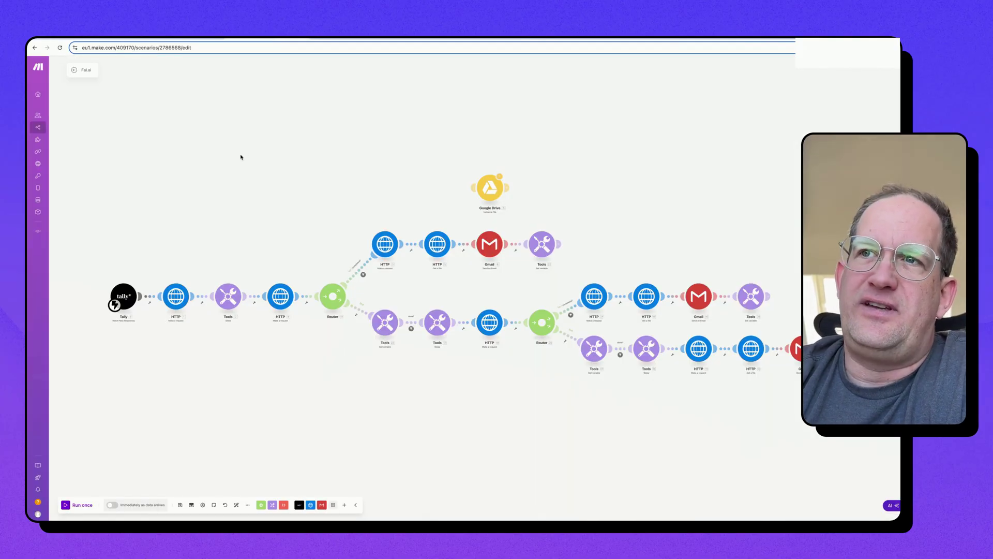